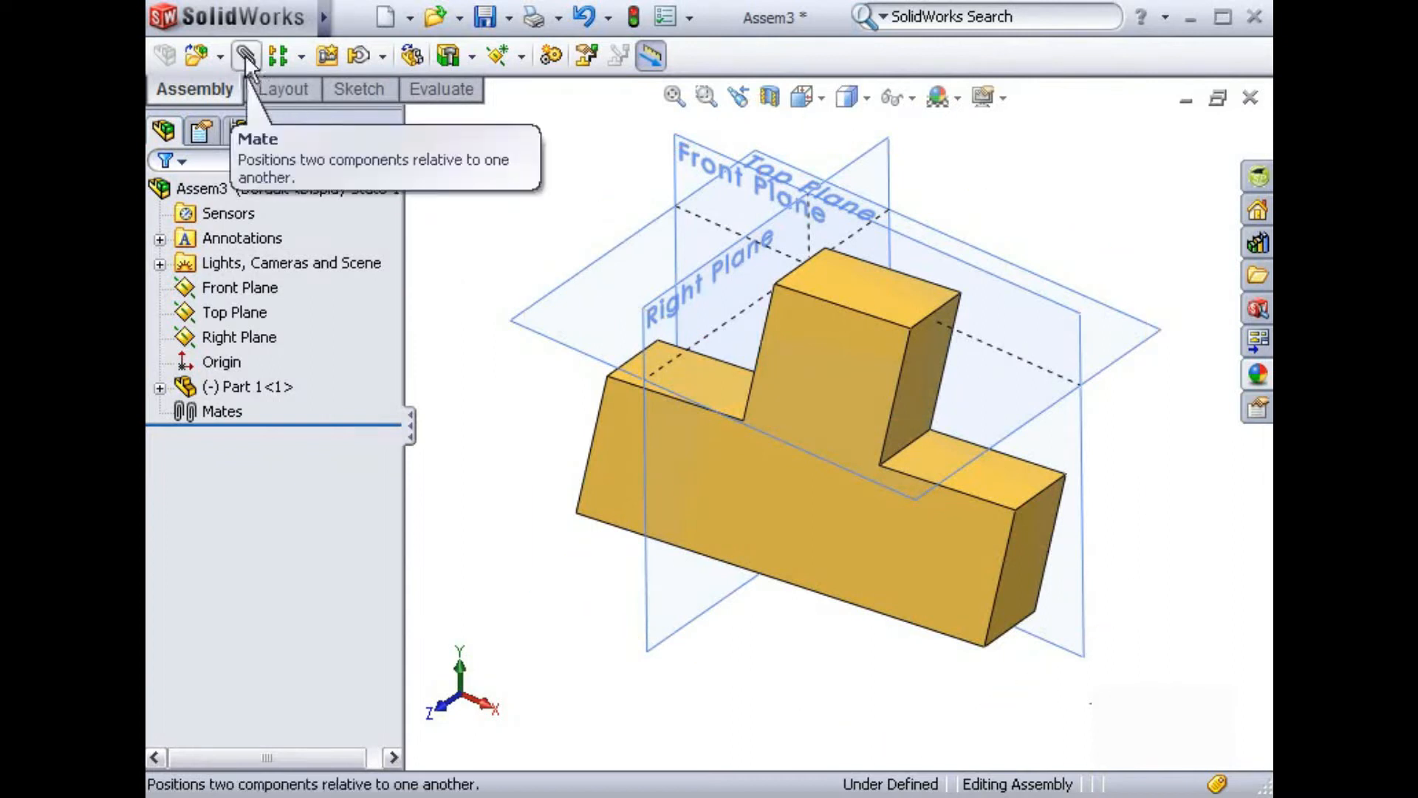
Step: Start a mate between the assembly's Front Plane and the large T-shaped front face of Part 1
mouse_move(293, 30)
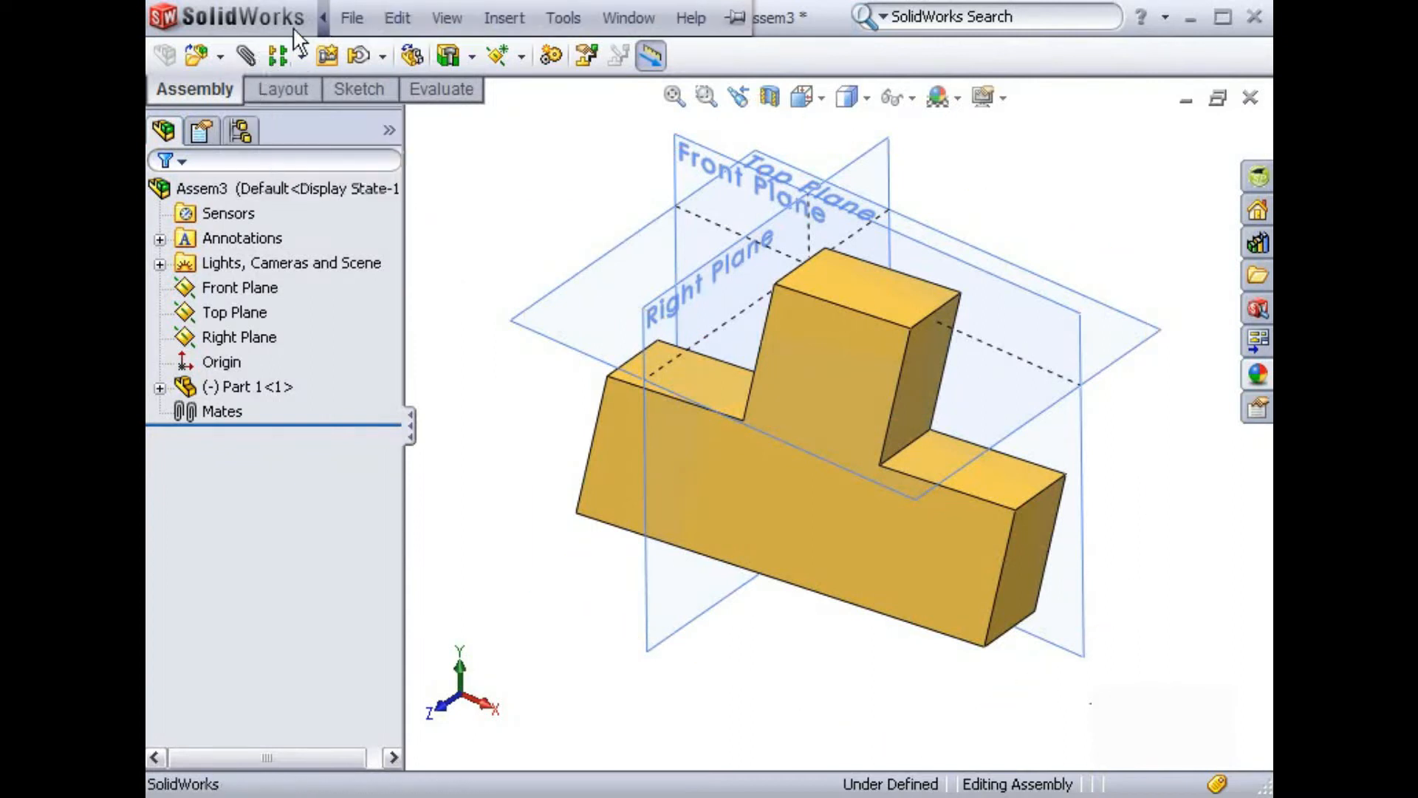
left_click(397, 18)
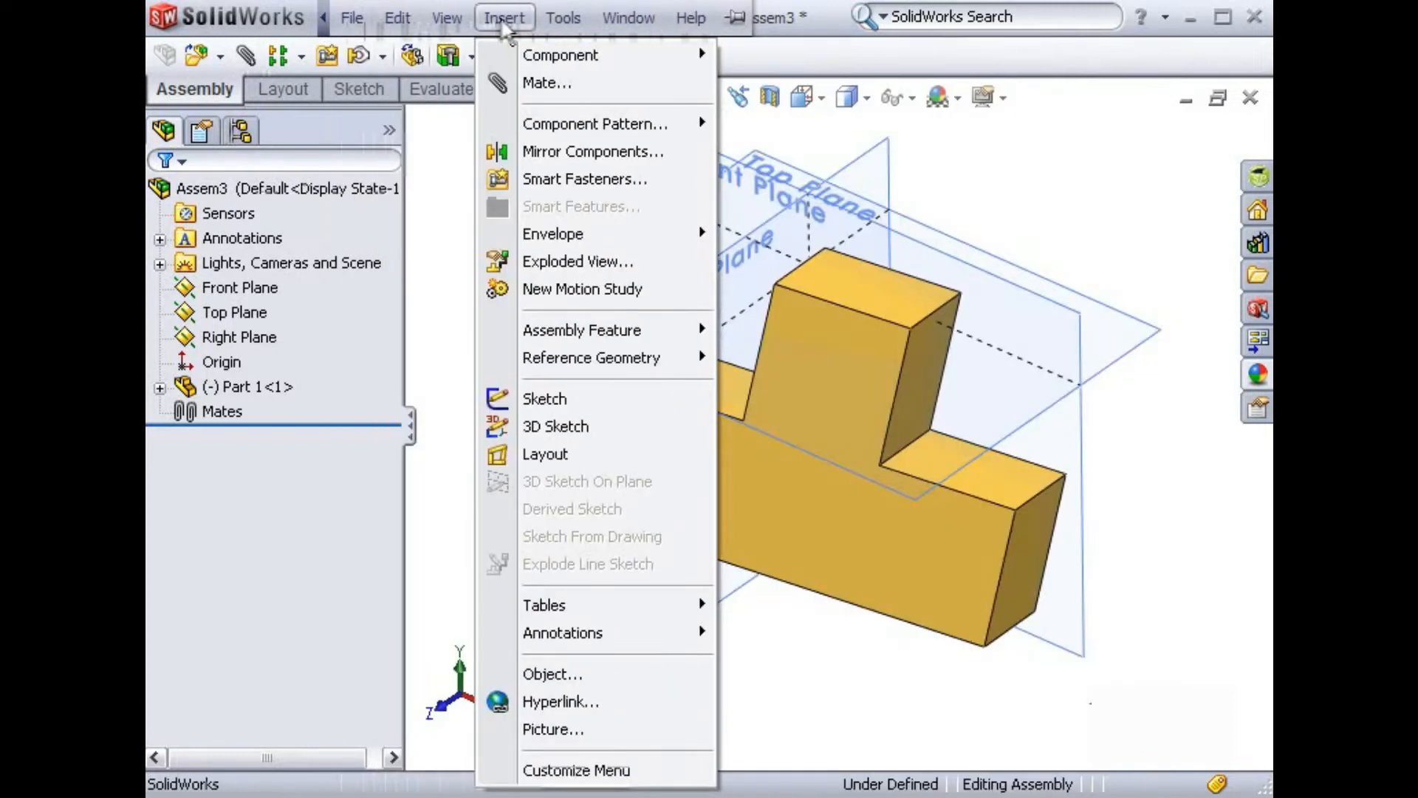
left_click(591, 83)
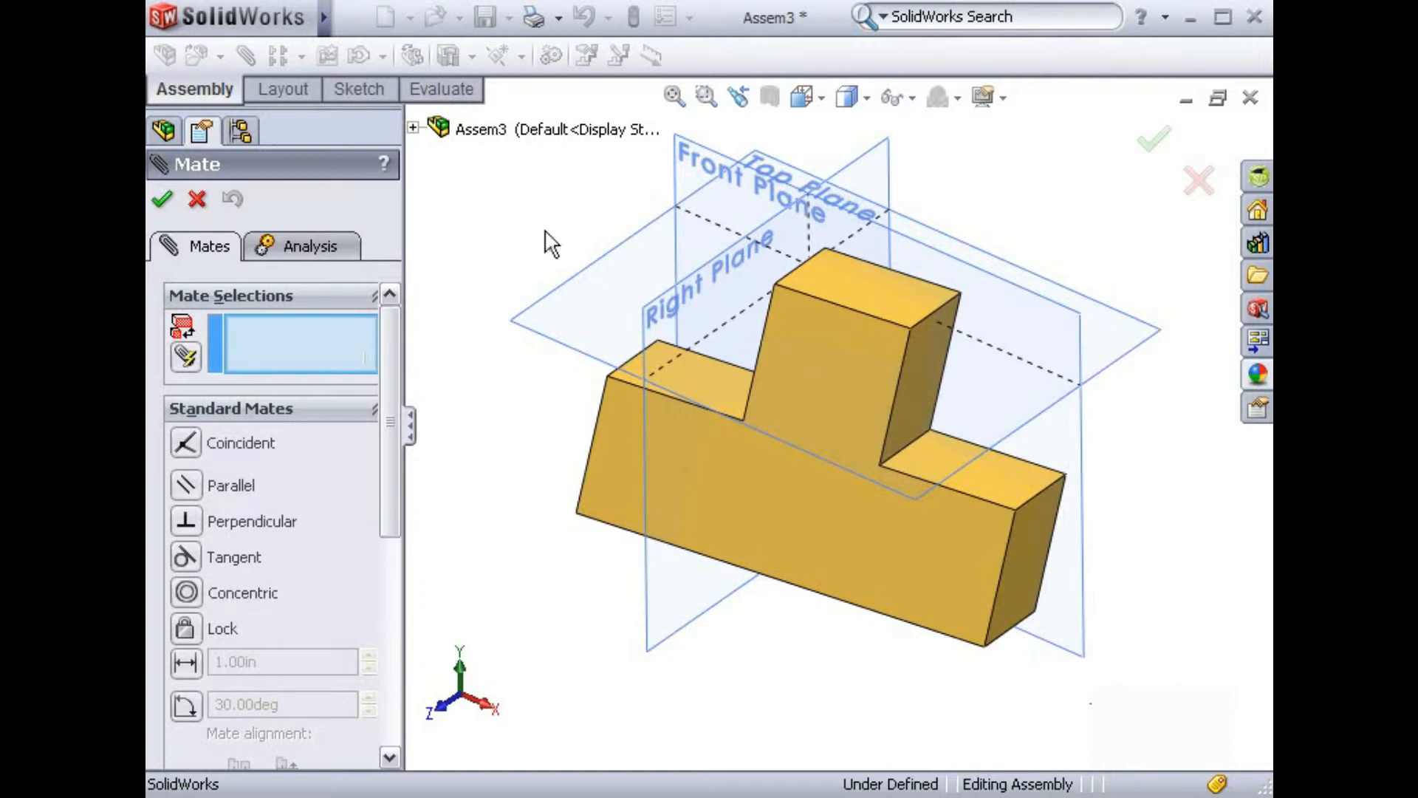
left_click(687, 177)
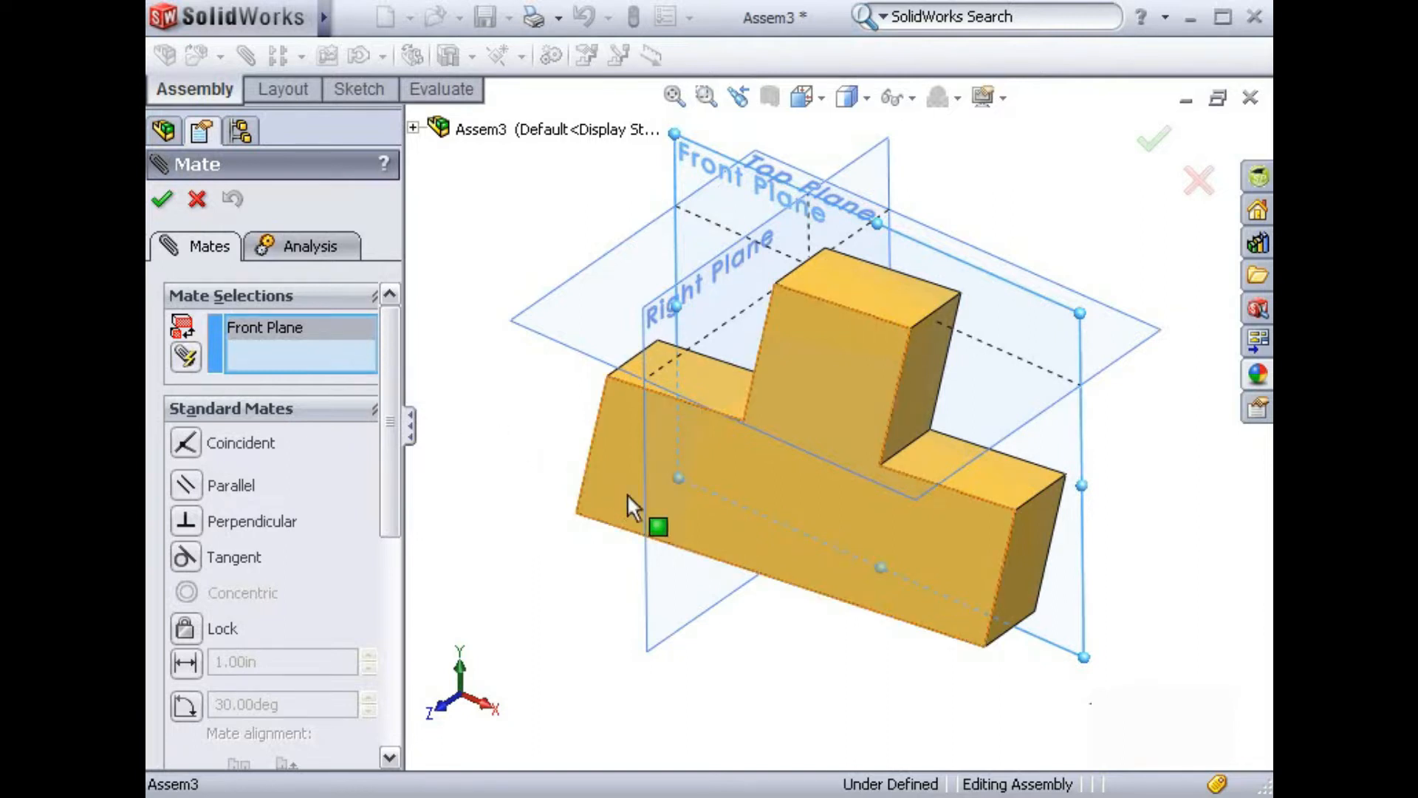
left_click(709, 538)
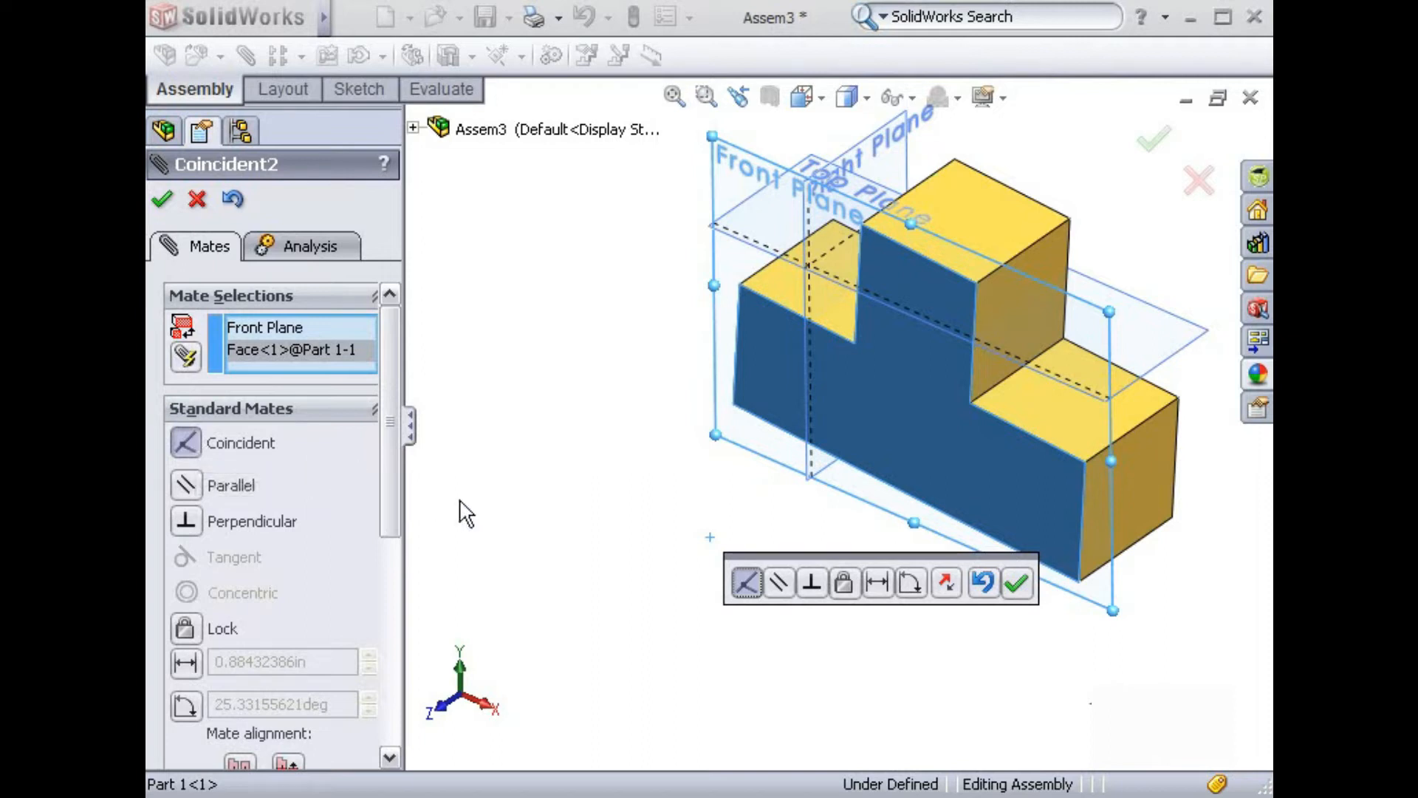
left_click_drag(745, 558, 522, 588)
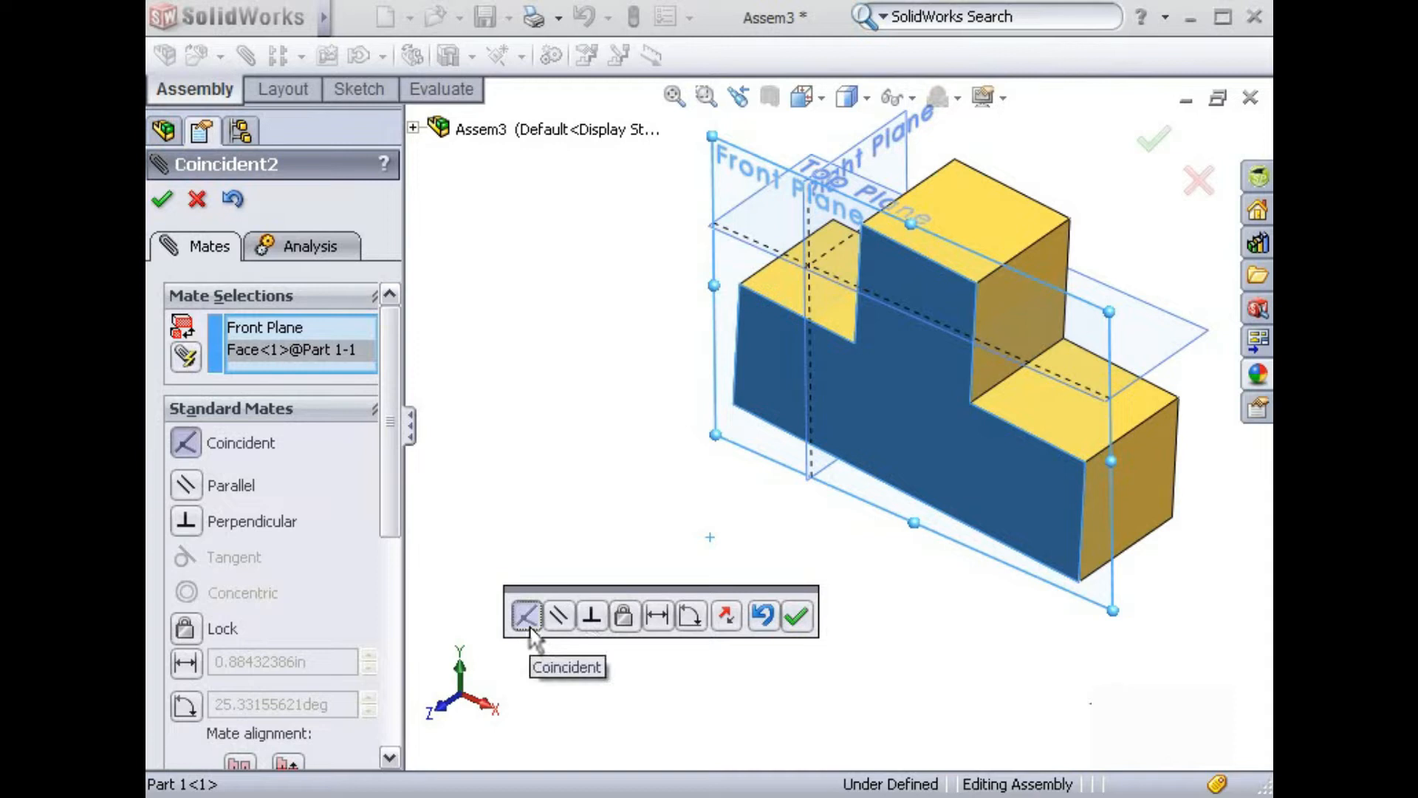
Step: Try the parallel, perpendicular, distance and angle mate types between the Front Plane and the T-shaped face
left_click(556, 619)
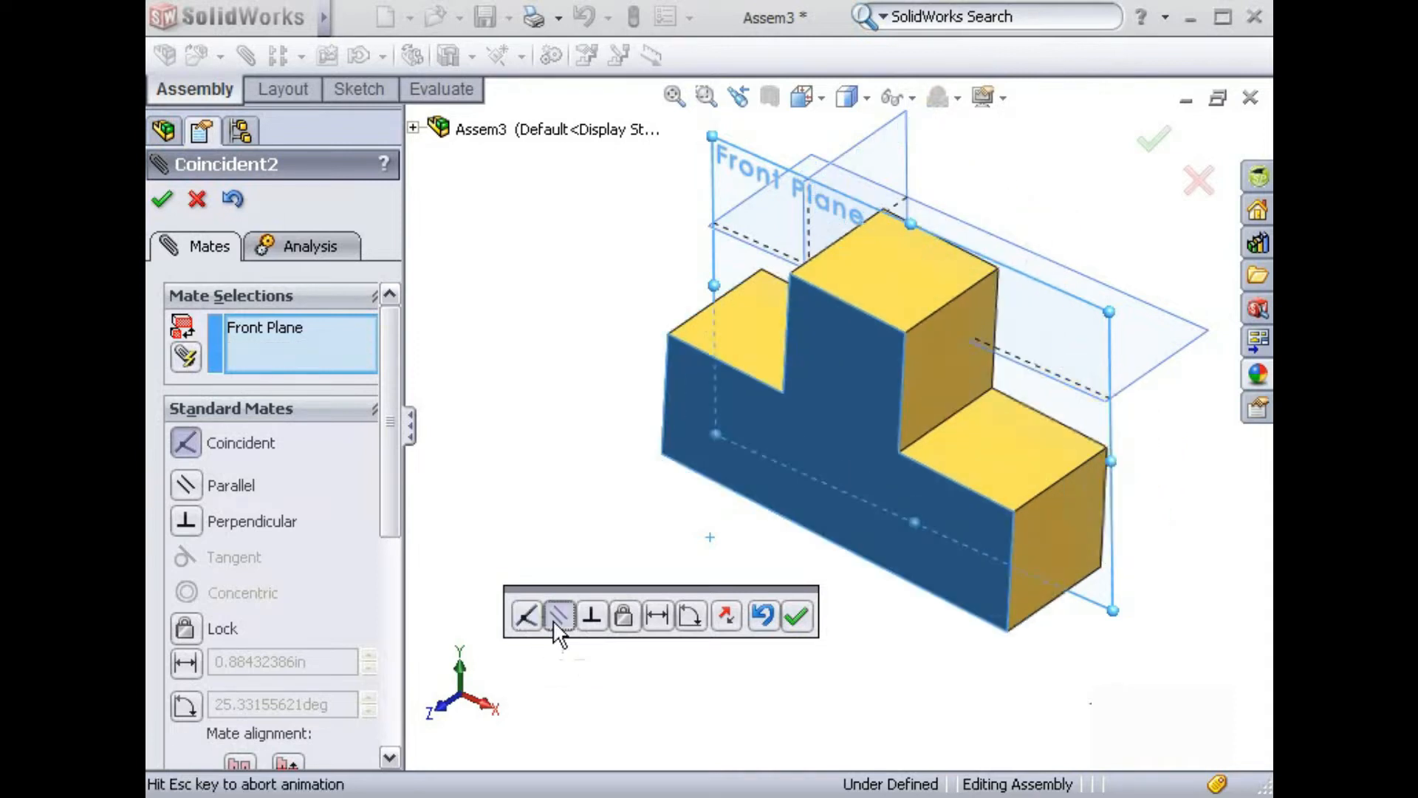
left_click(590, 616)
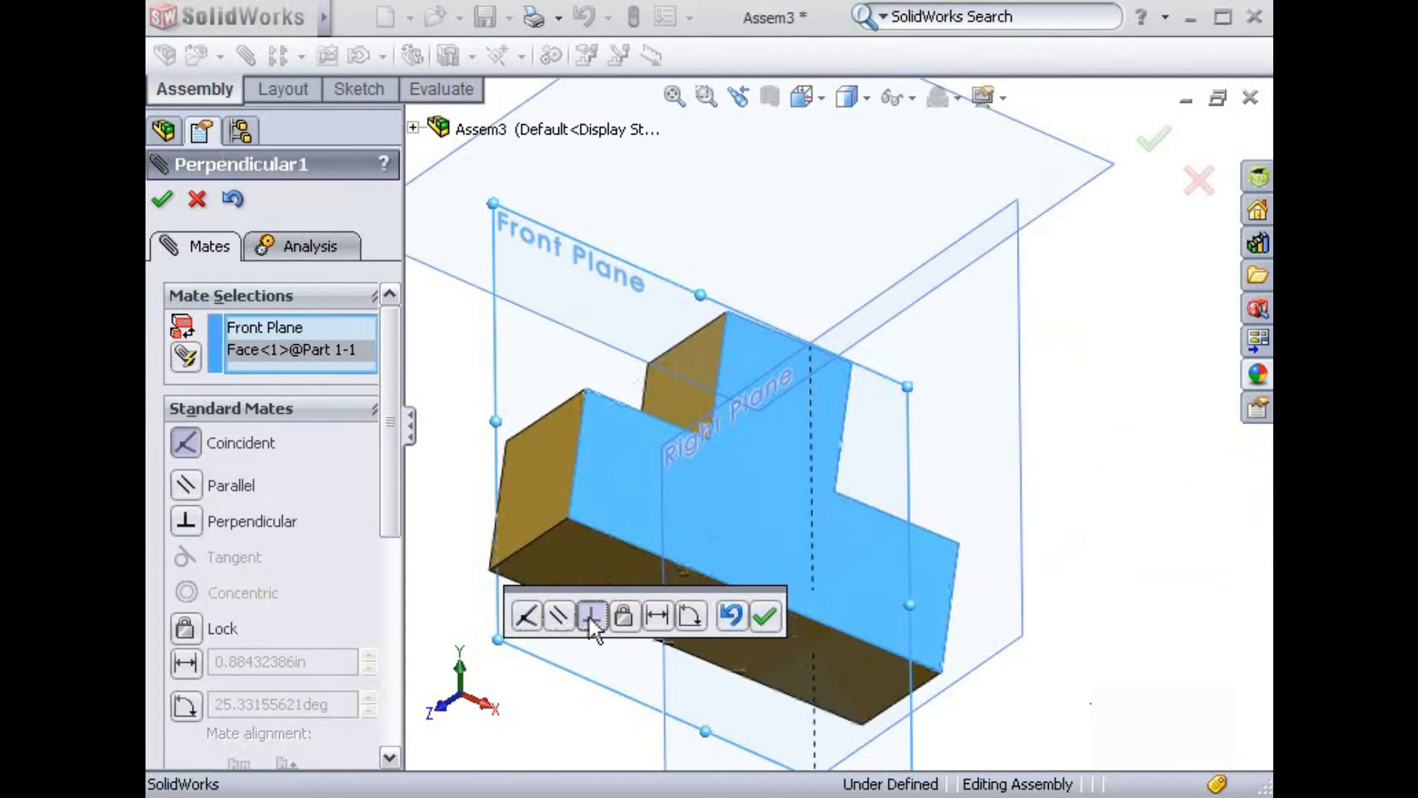
left_click(654, 616)
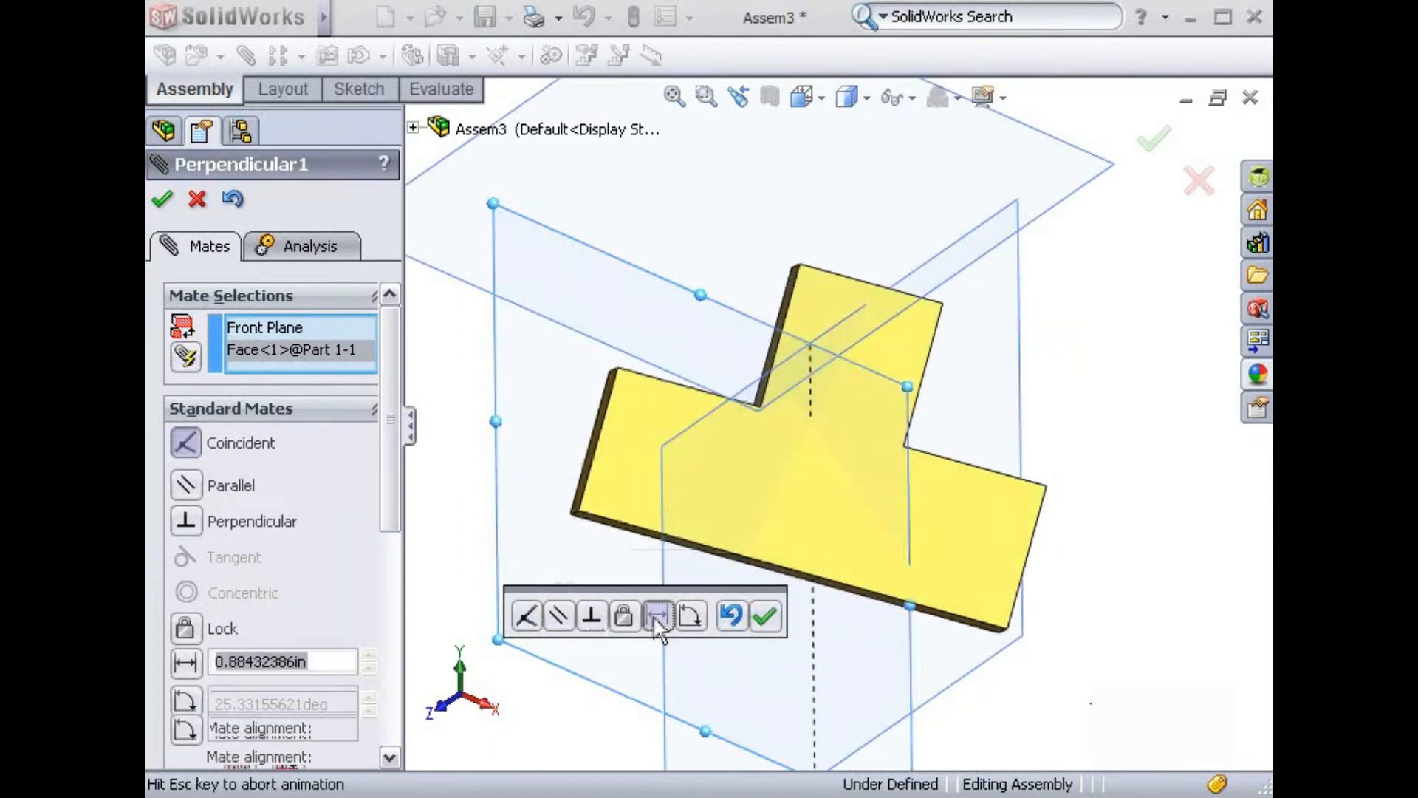
left_click(689, 616)
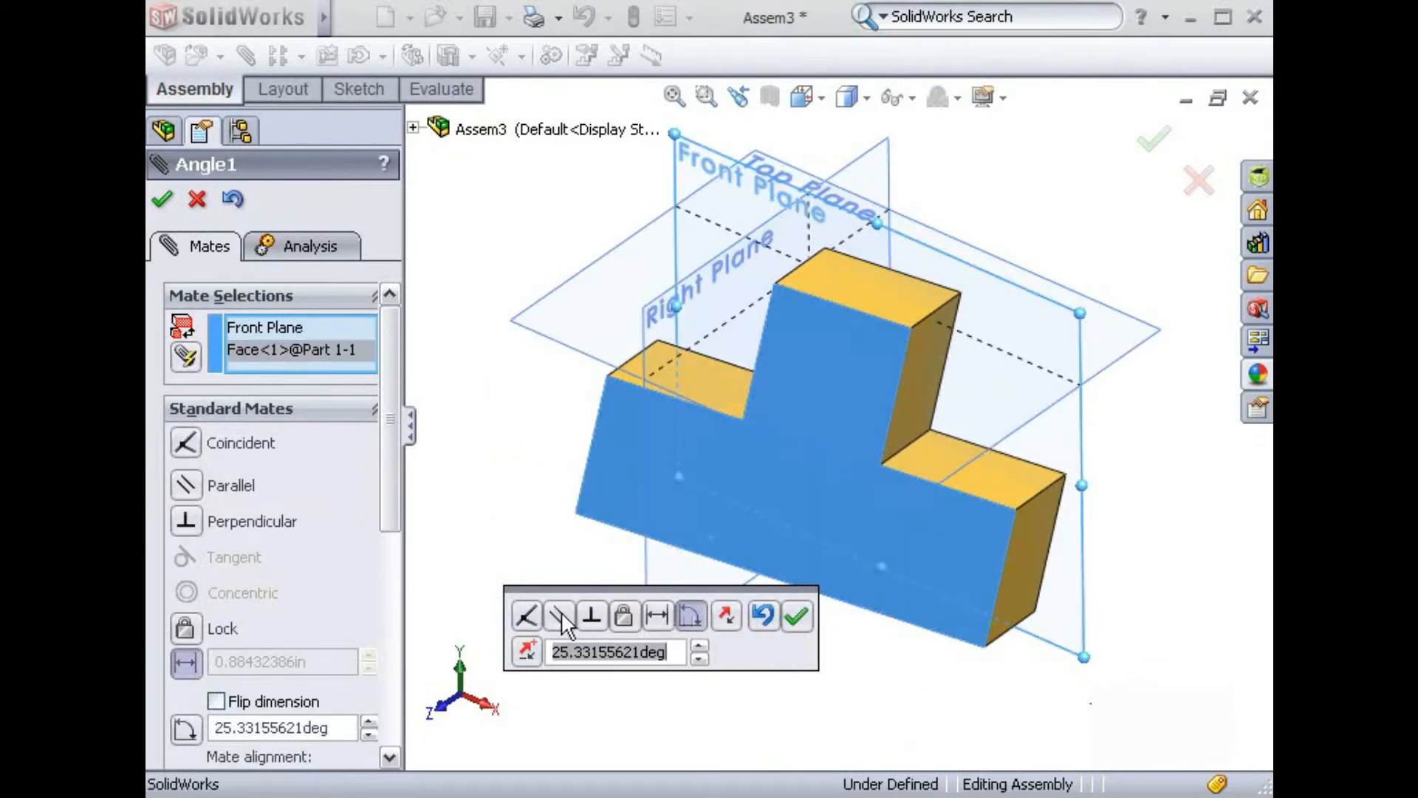
Step: Make the T-shaped face coincident with the Front Plane, checking the mate alignment options before accepting the mate
left_click(526, 614)
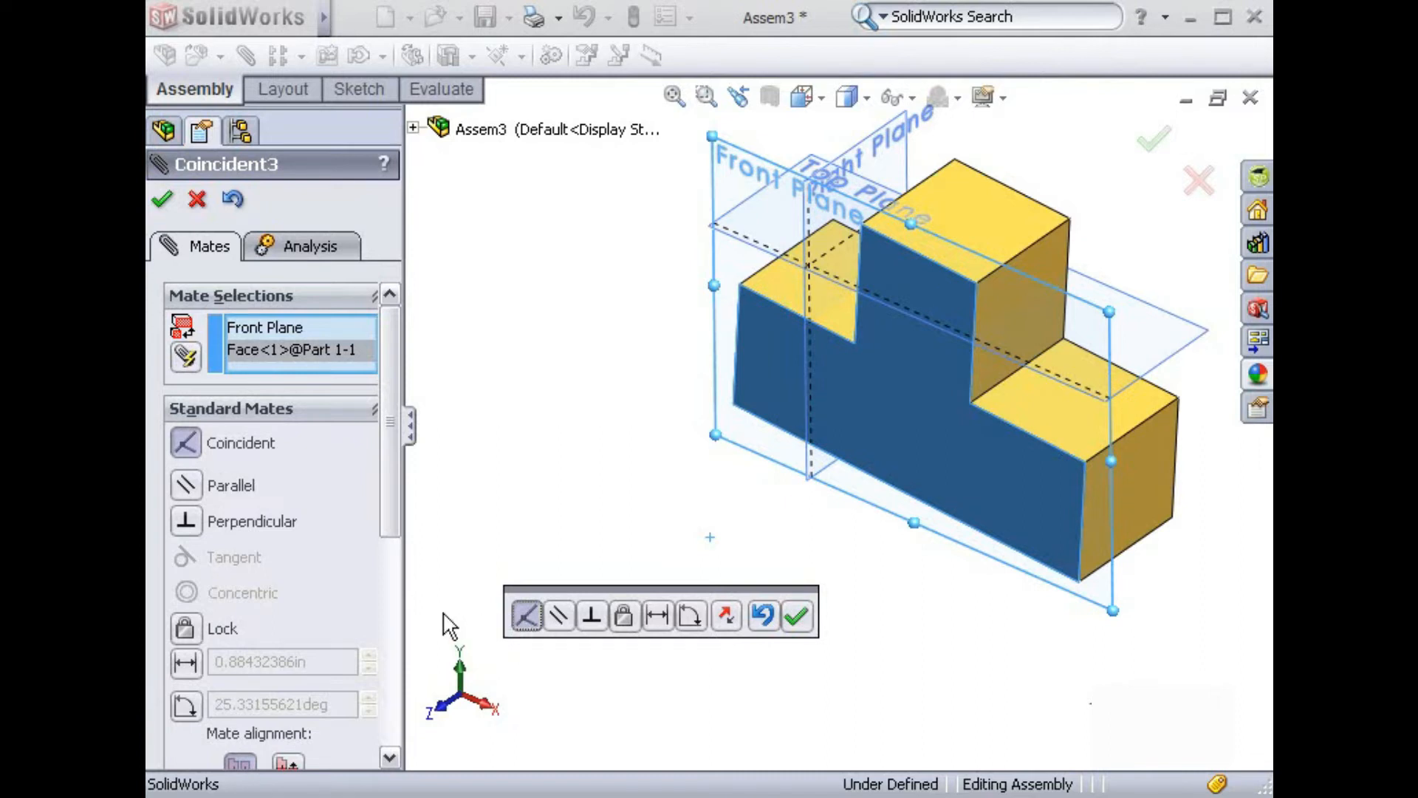
left_click_drag(392, 532, 393, 587)
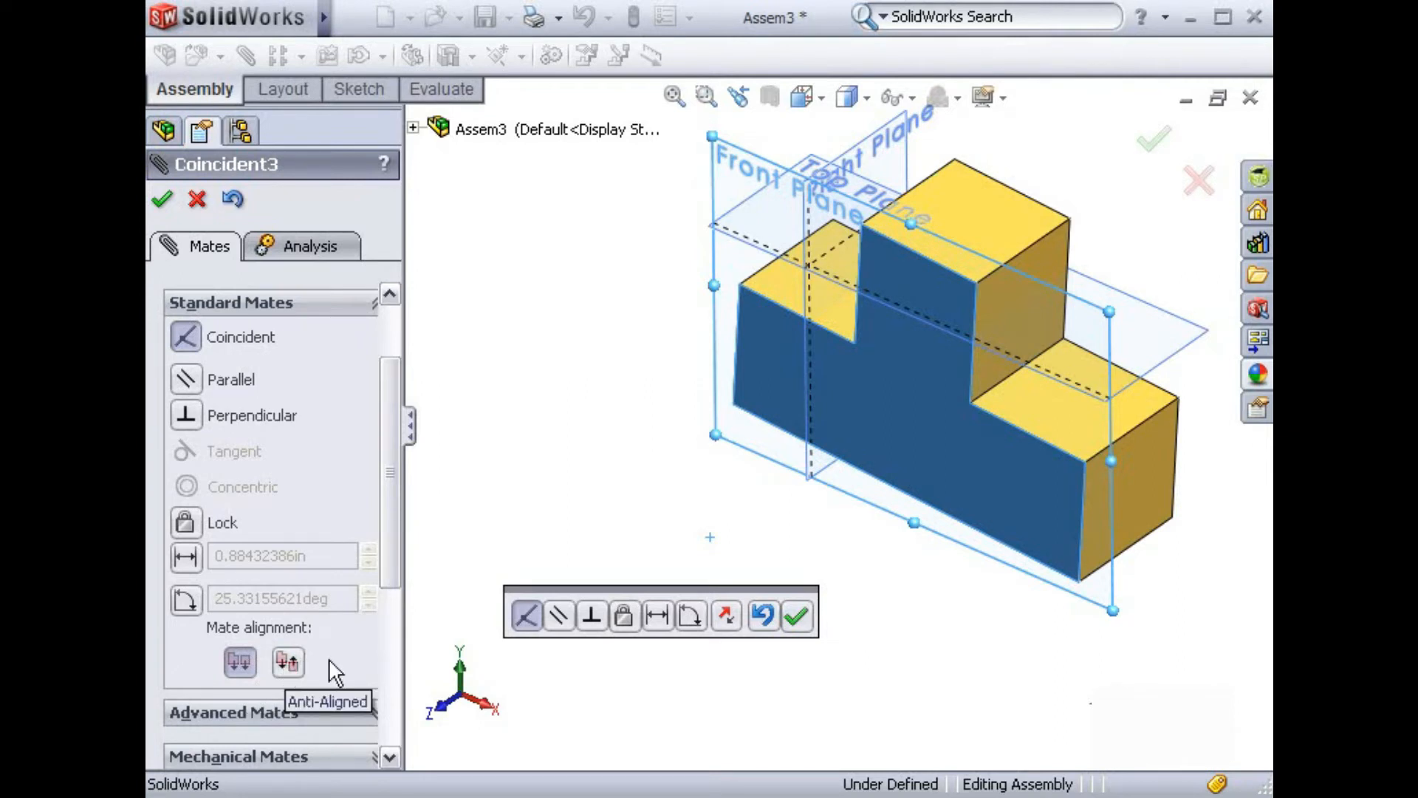
left_click(728, 615)
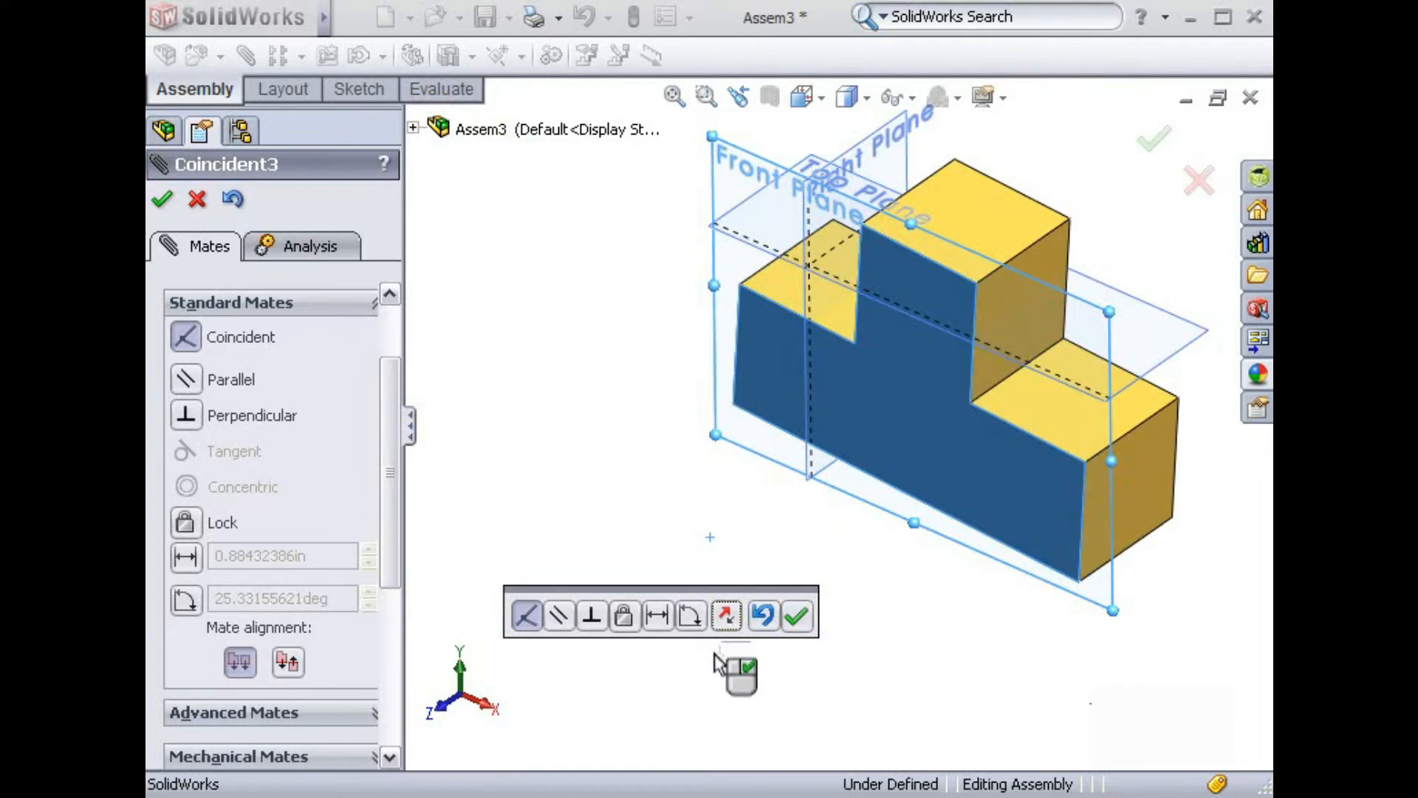
left_click(801, 624)
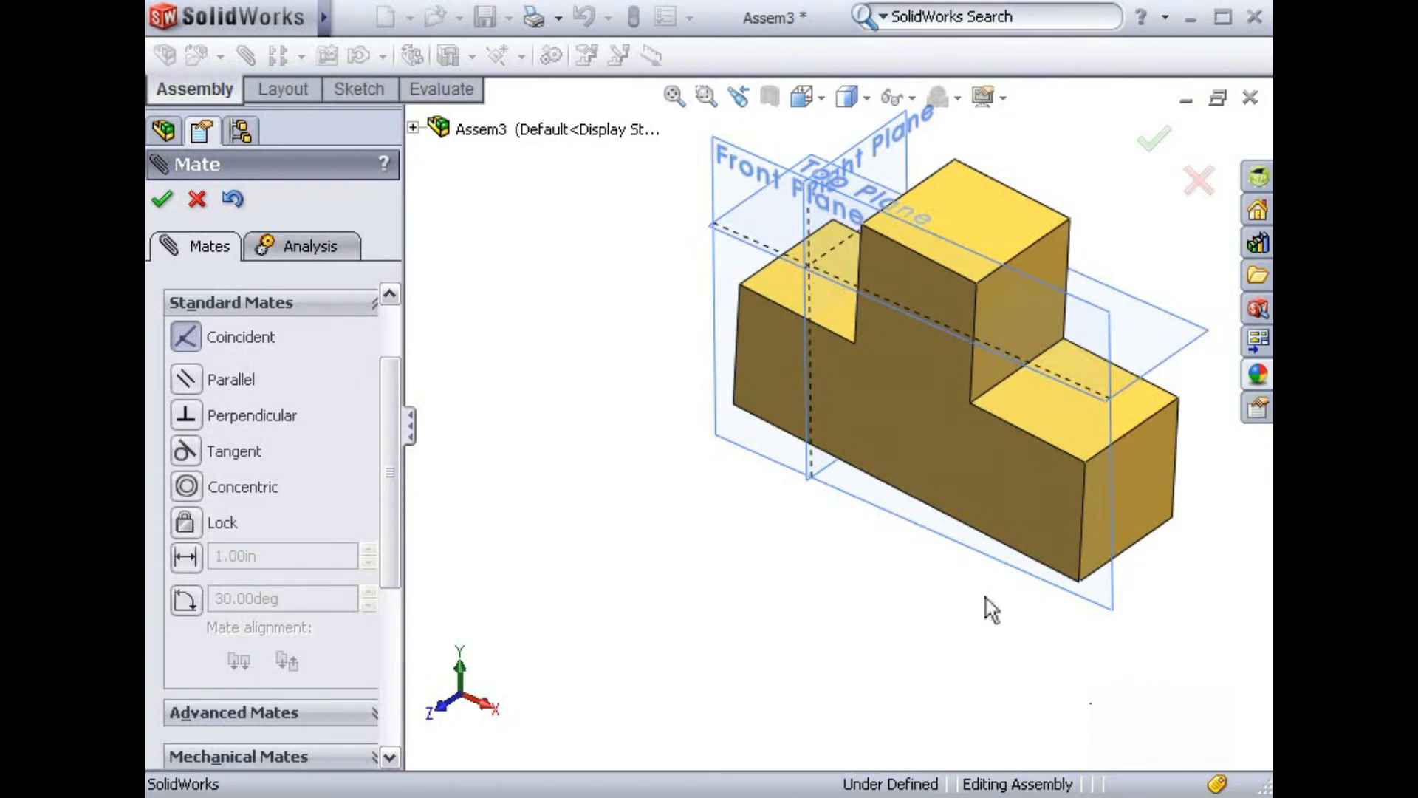
Step: Move the part along the Front Plane to test its remaining freedom of movement
middle_click_drag(1007, 627, 707, 619)
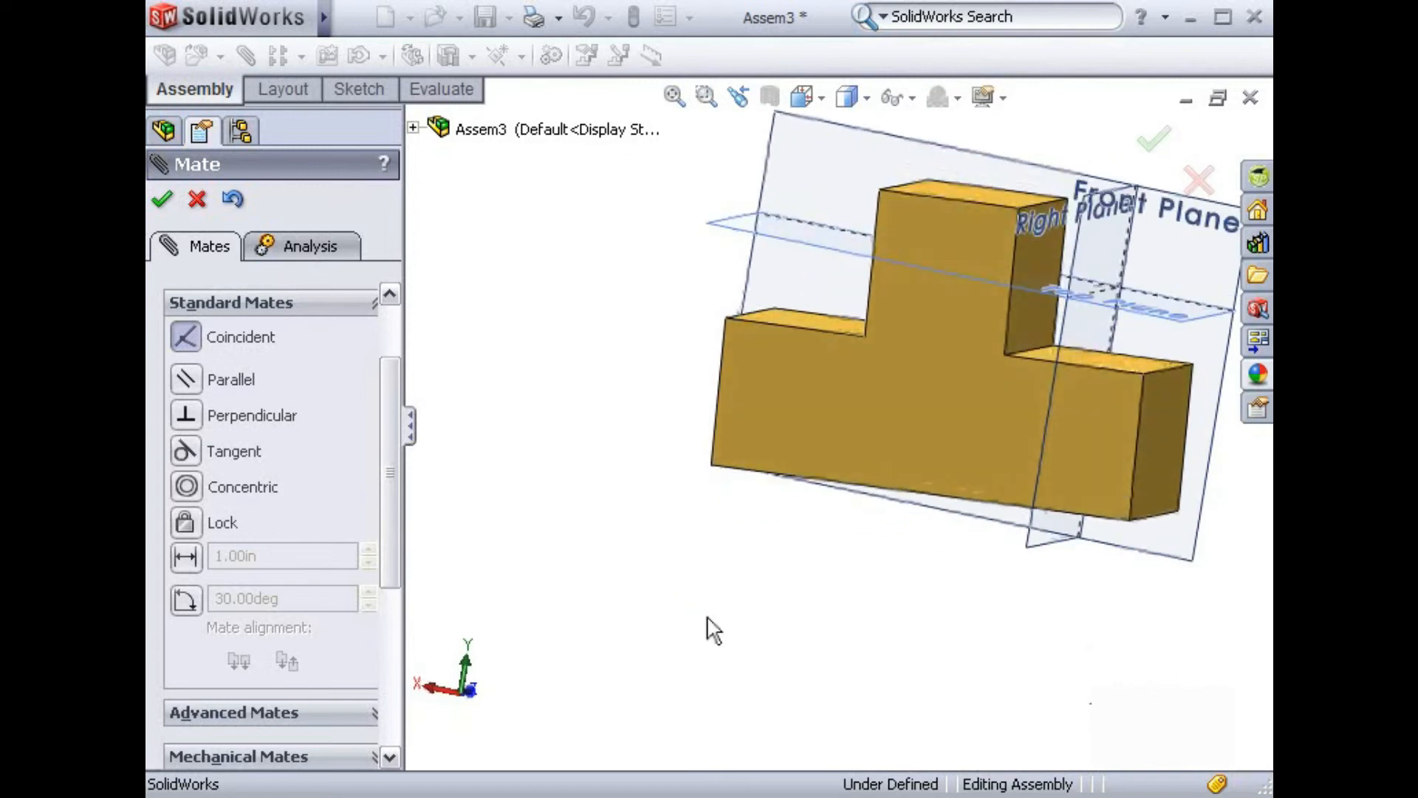
key("f")
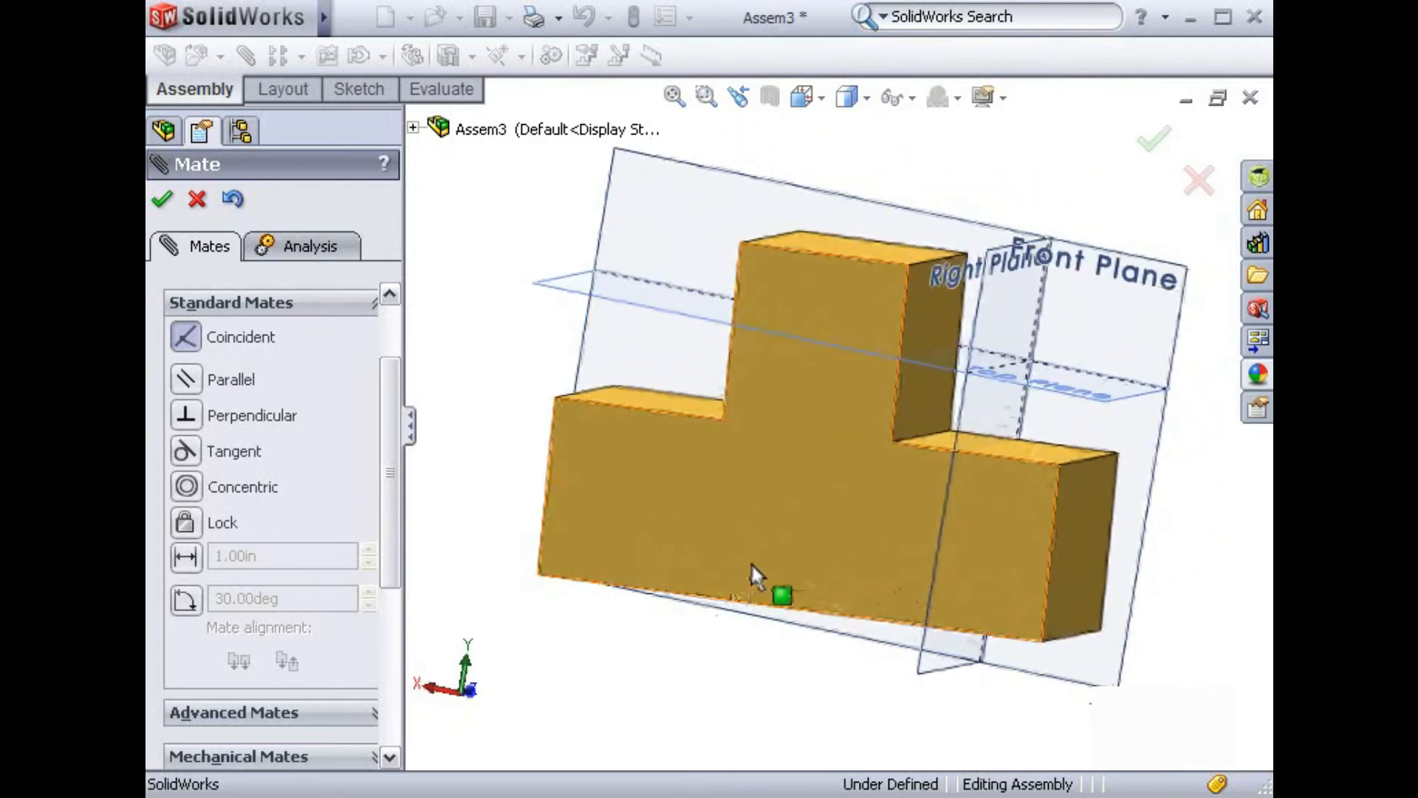
left_click_drag(755, 561, 705, 596)
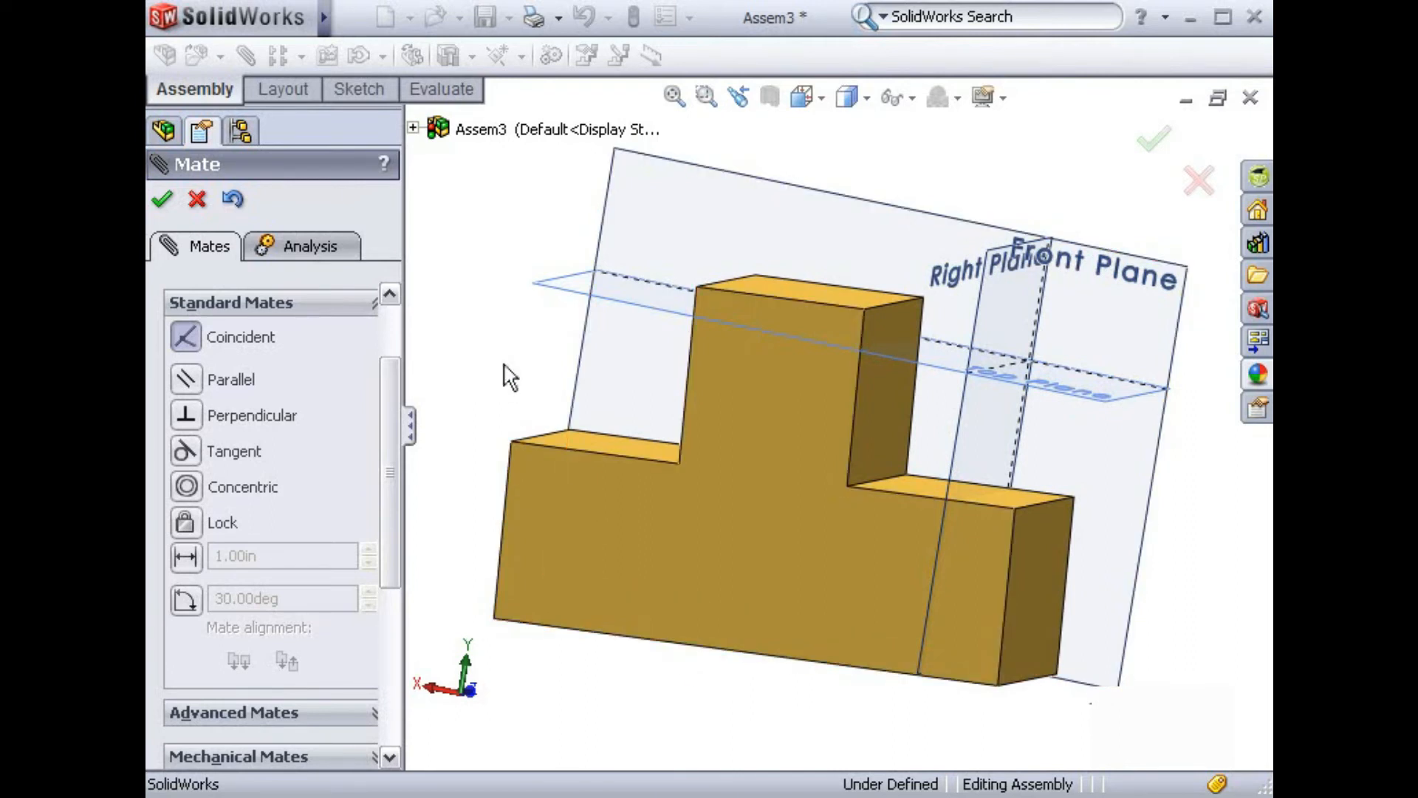
Step: Add a coincident mate between the Top Plane and the uppermost face of the part
middle_click_drag(497, 358, 475, 411)
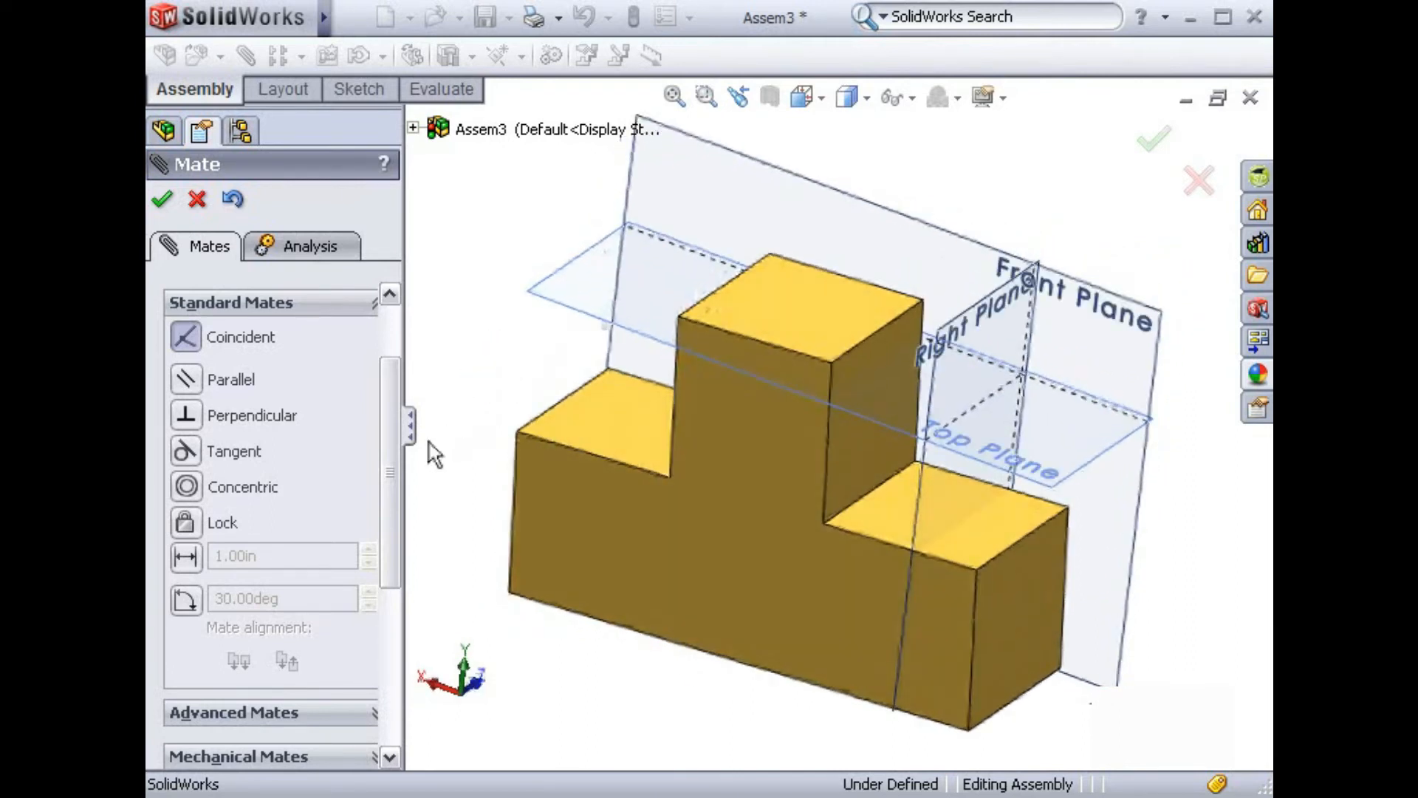
left_click_drag(388, 445, 389, 397)
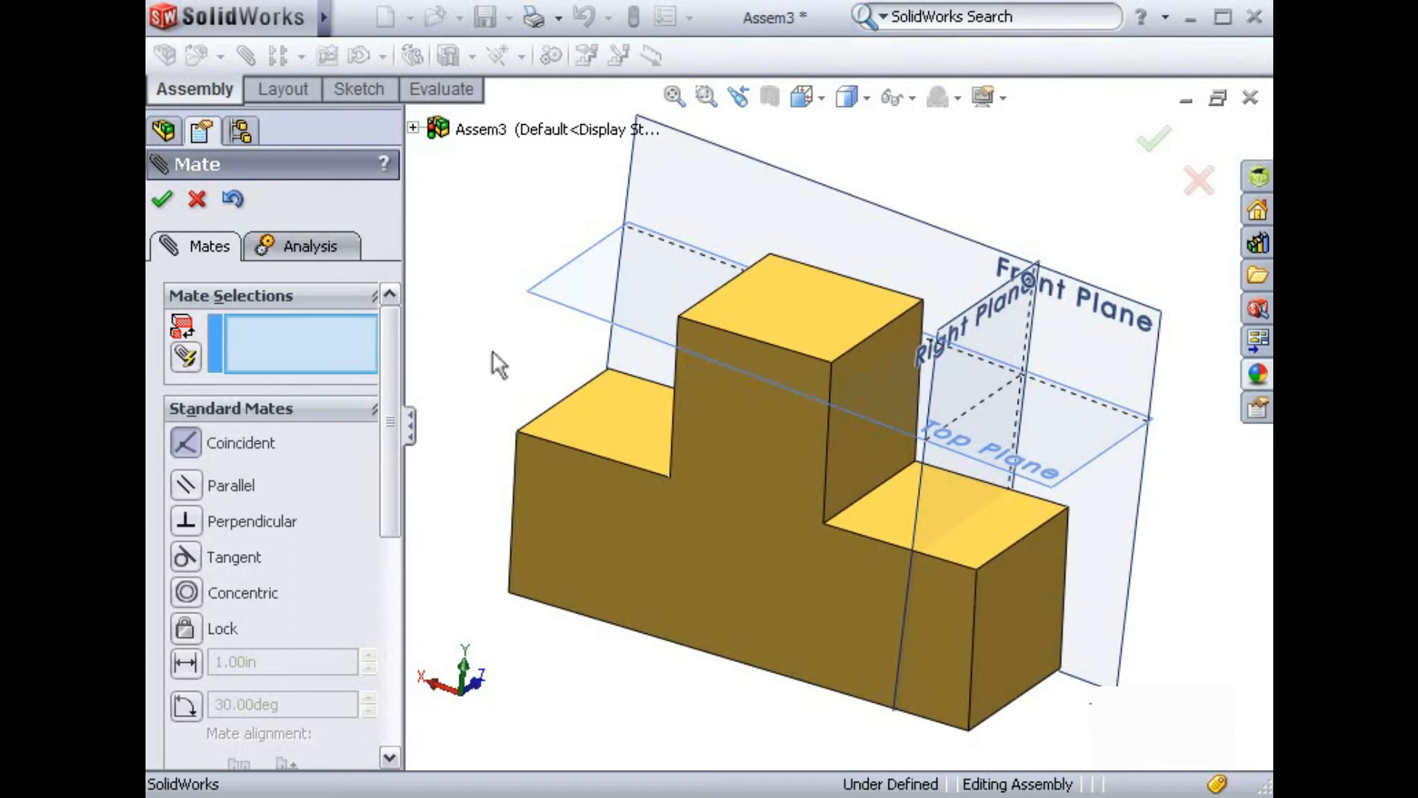
left_click(544, 301)
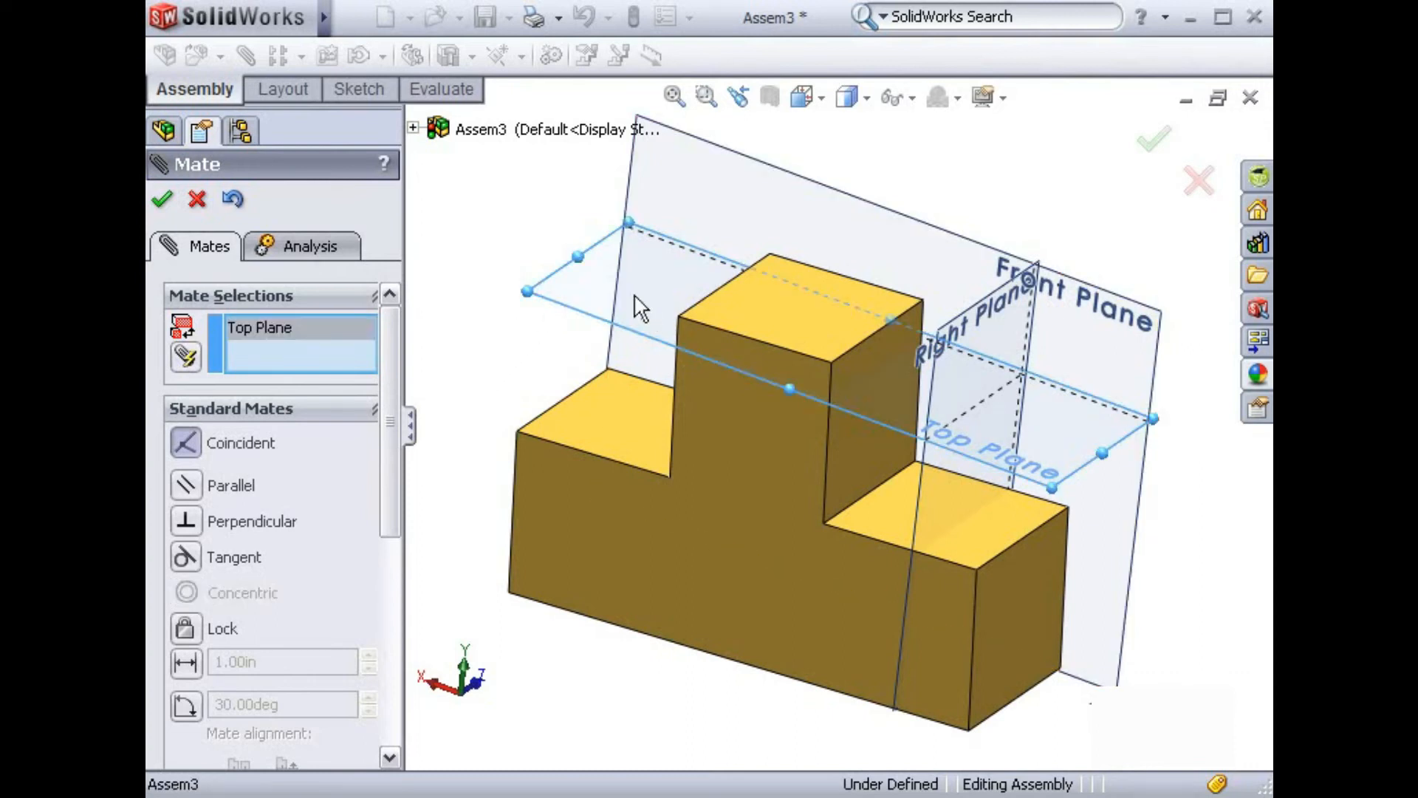
left_click(745, 319)
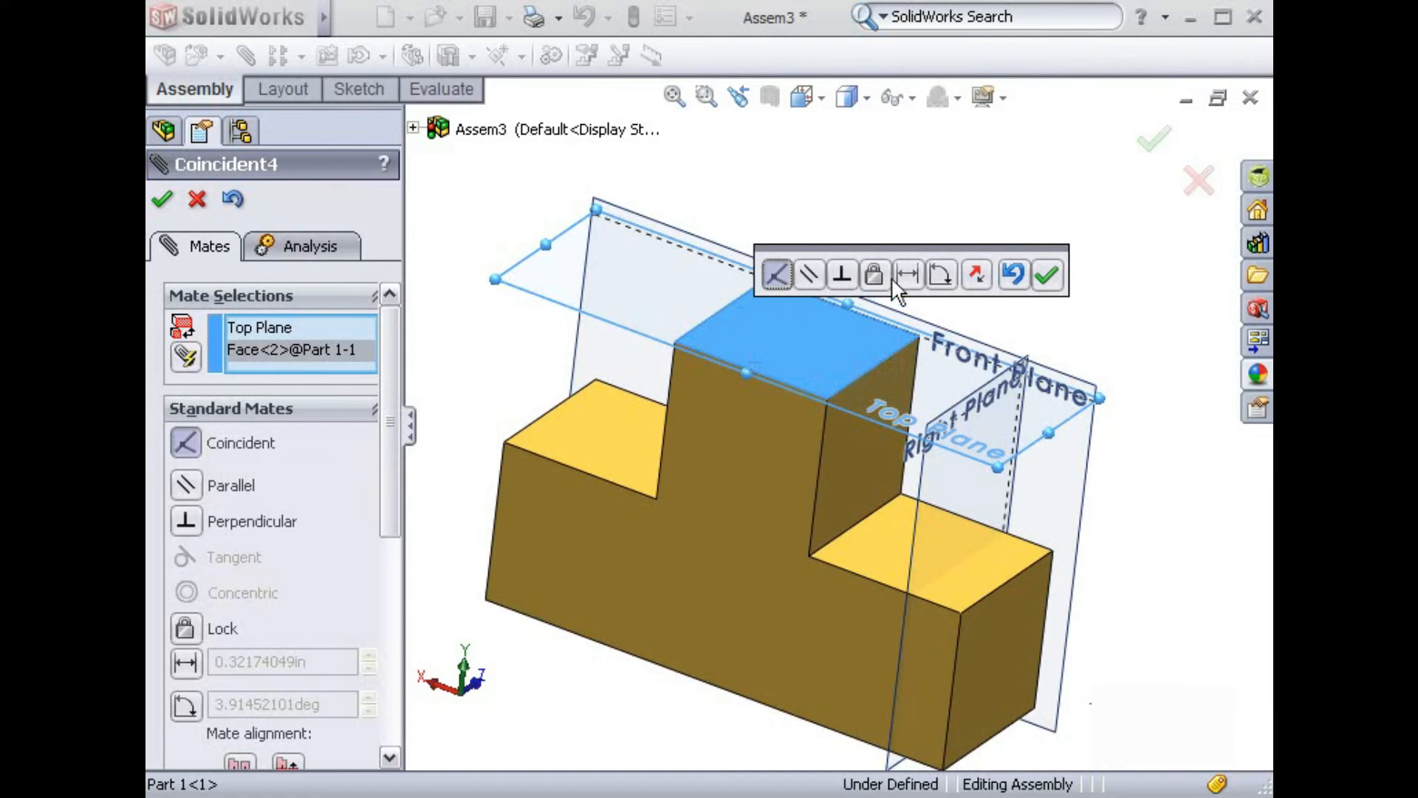
left_click(1048, 275)
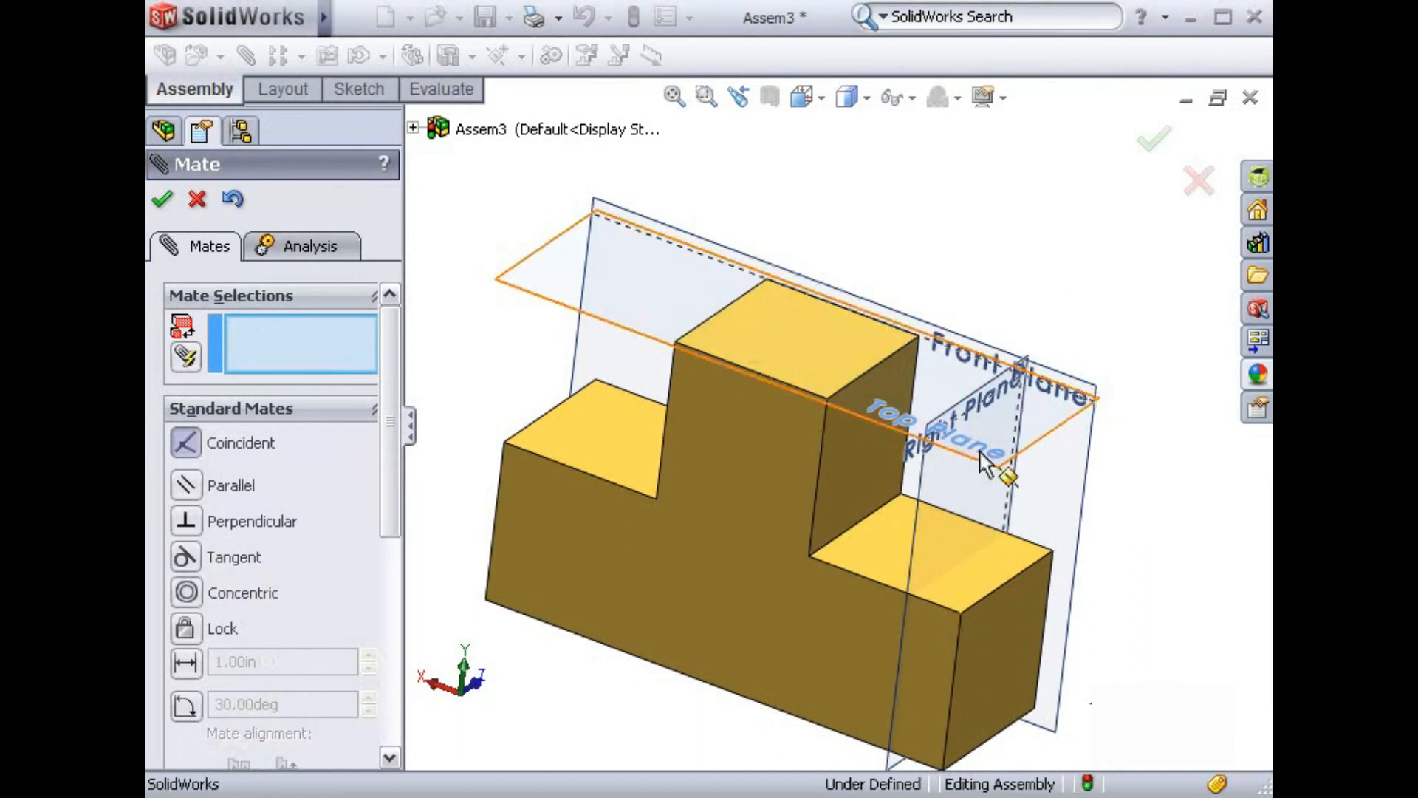
Step: Add a coincident mate between the Right Plane and the part's adjacent end face, and finish mating
left_click(922, 492)
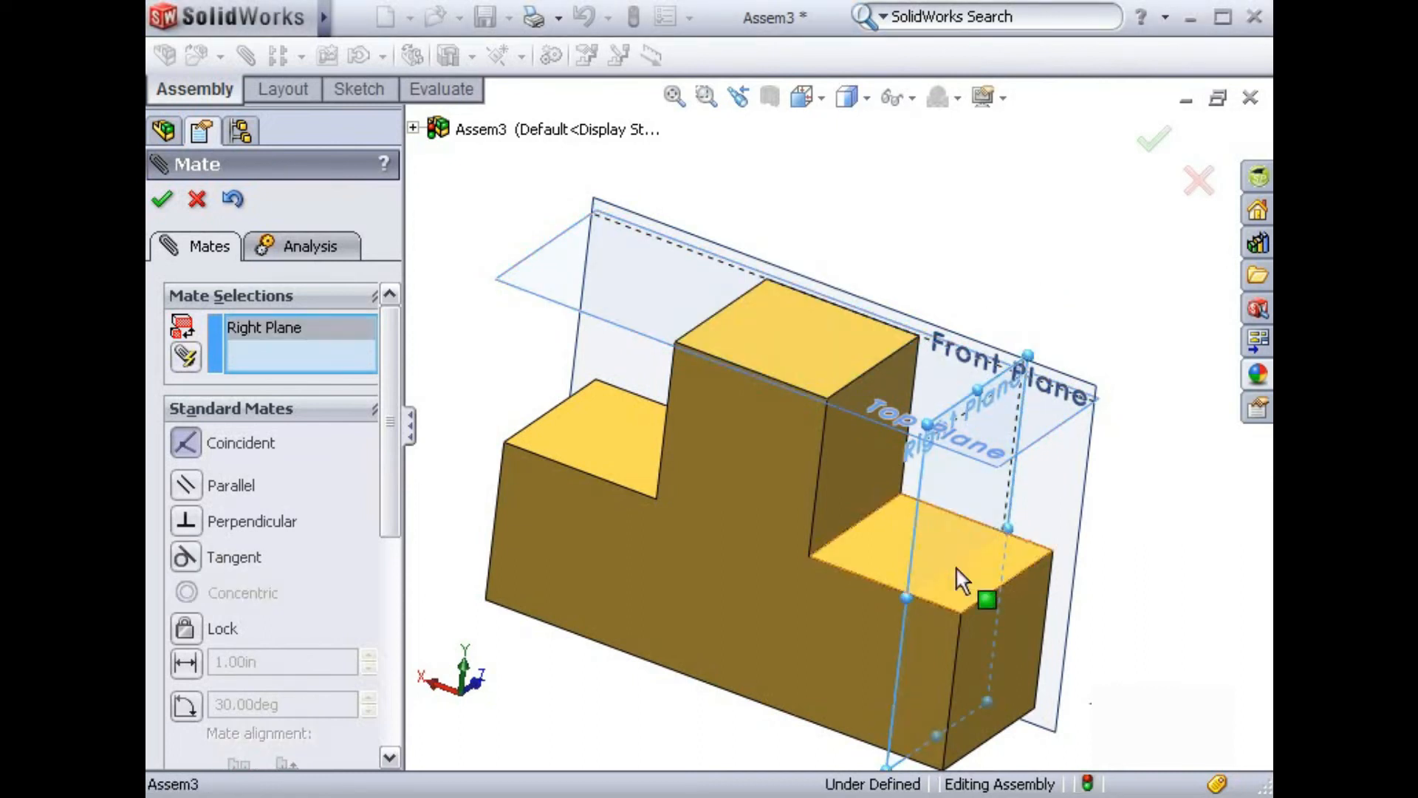
left_click(986, 626)
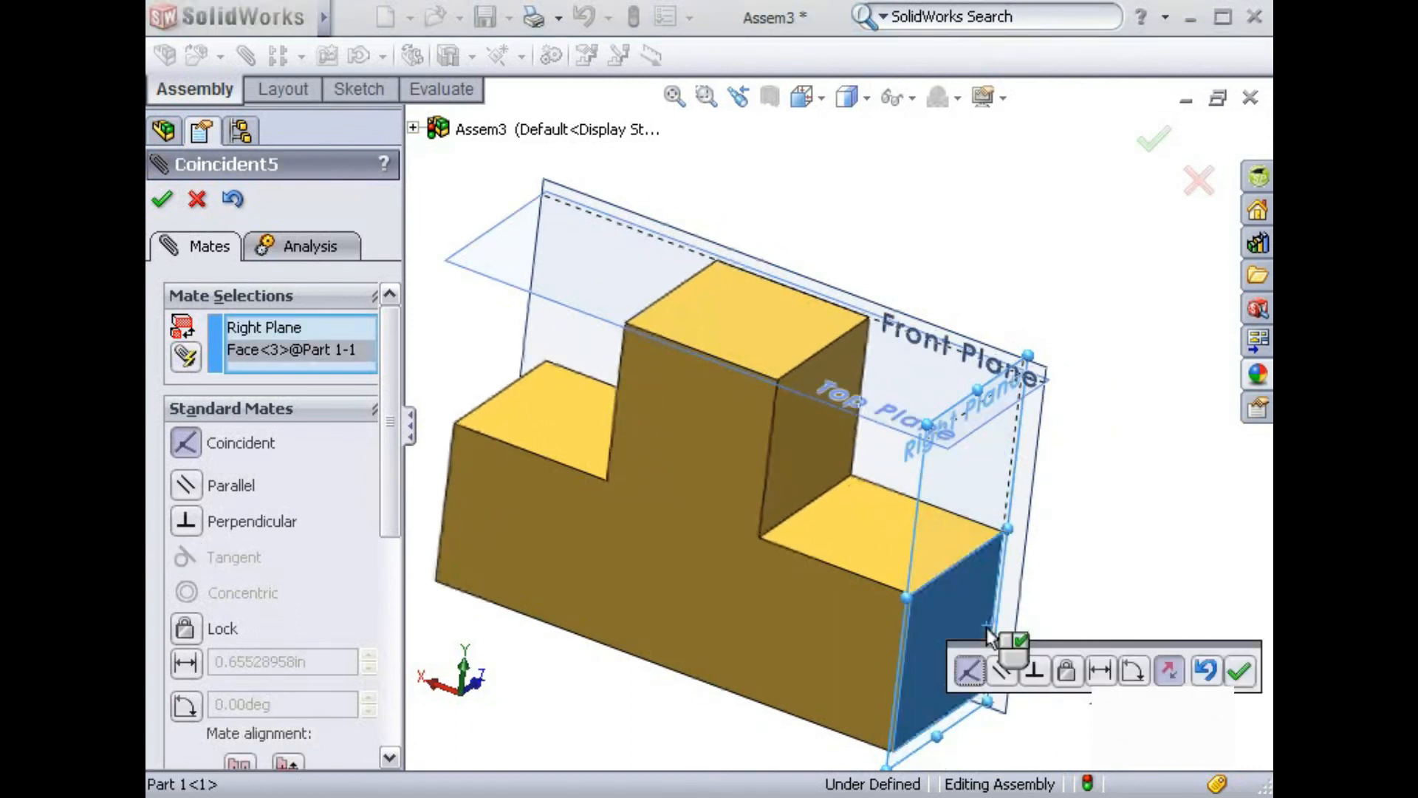
left_click(1241, 672)
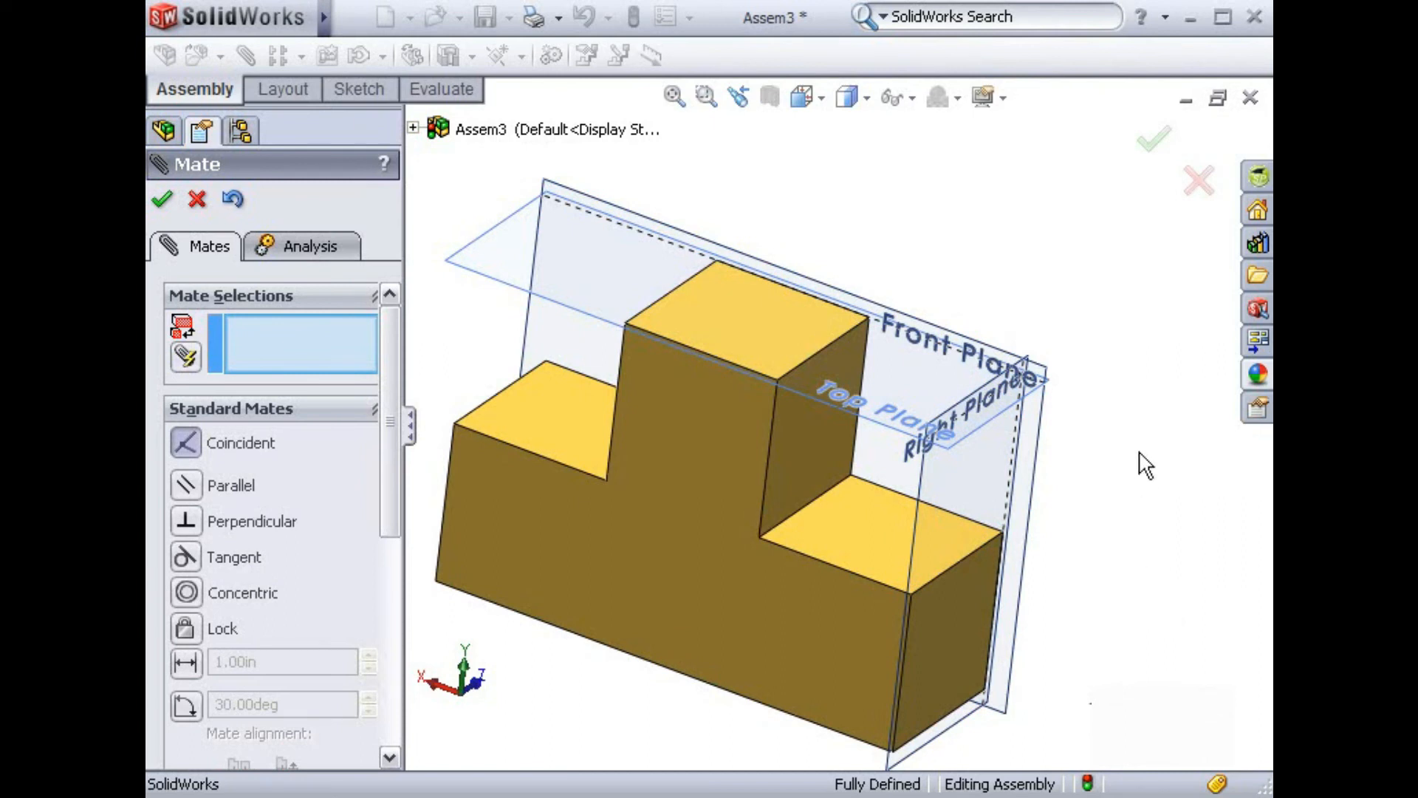
left_click(1198, 182)
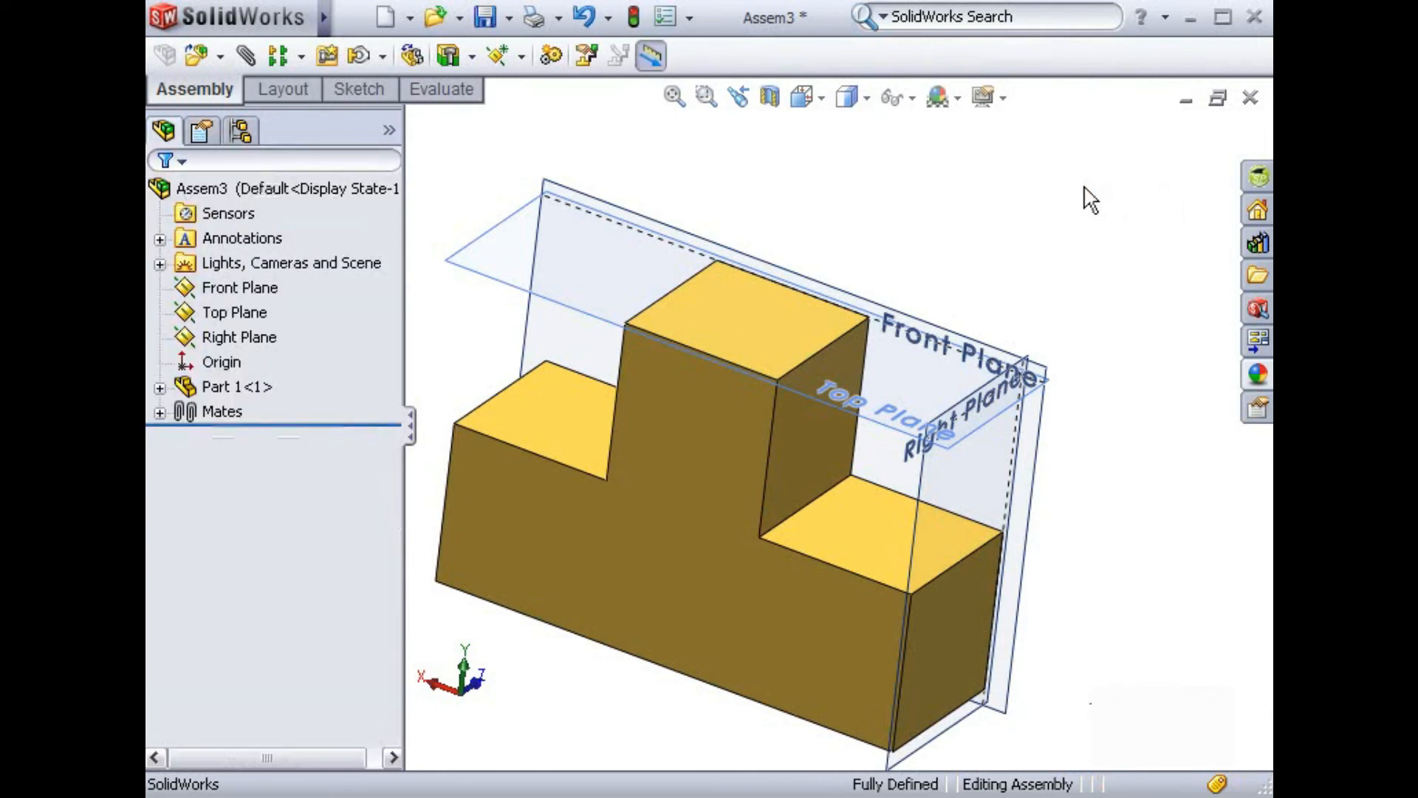
Step: Show the assembly in isometric view and try to move the part to test whether it is fully constrained
key("space")
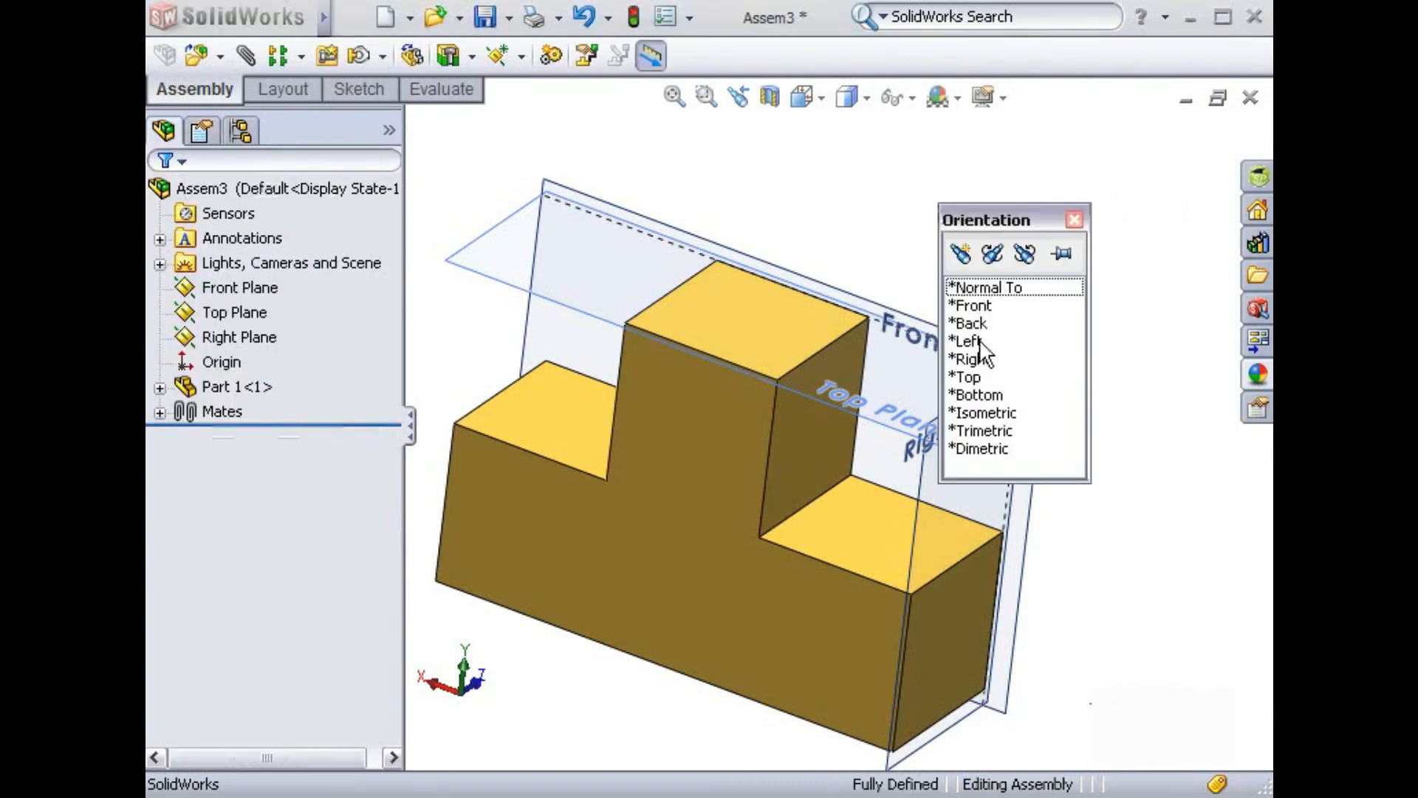
left_click(981, 412)
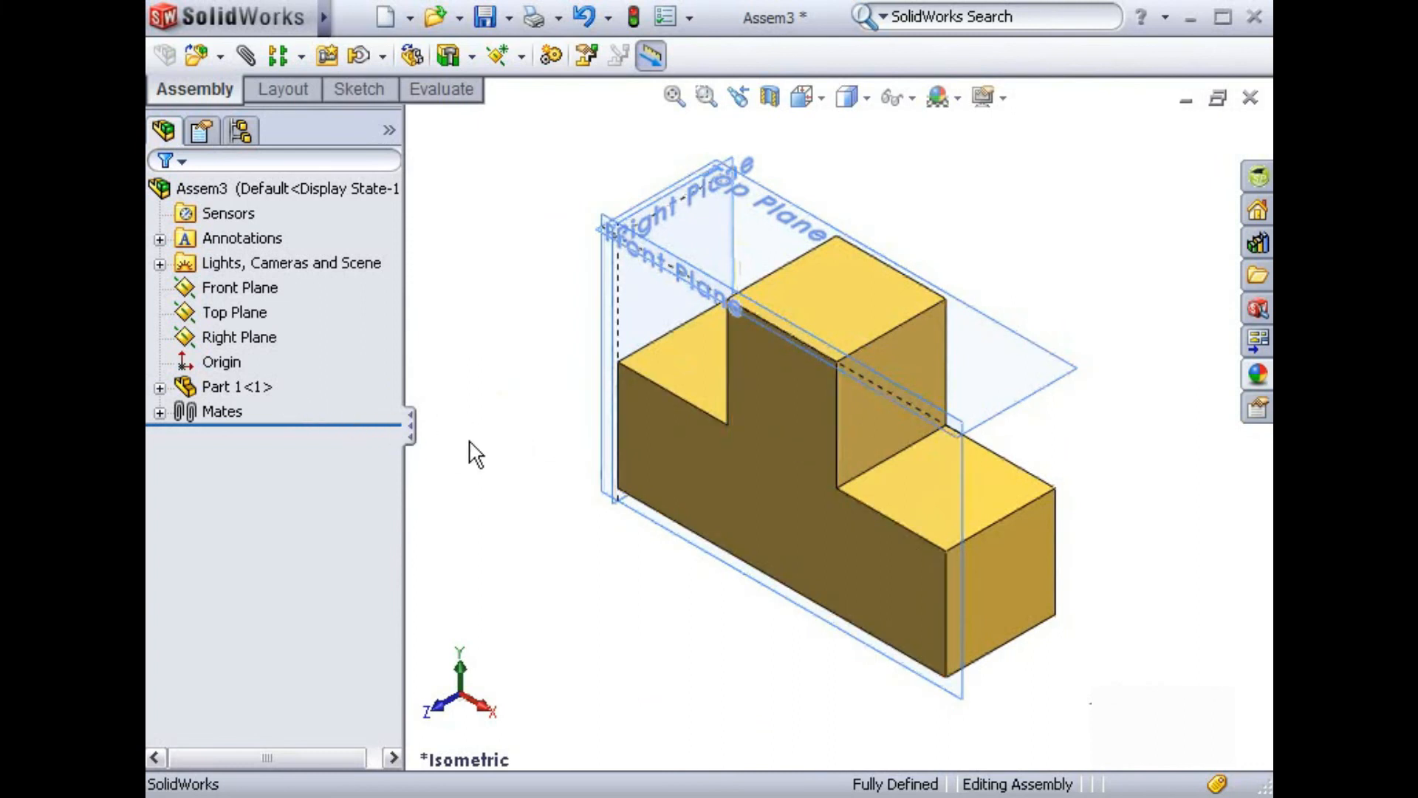
left_click(680, 453)
left_click_drag(681, 453, 742, 427)
left_click(511, 427)
Step: Open the existing coincident mate between the Front Plane and the T-shaped face for editing
left_click(159, 412)
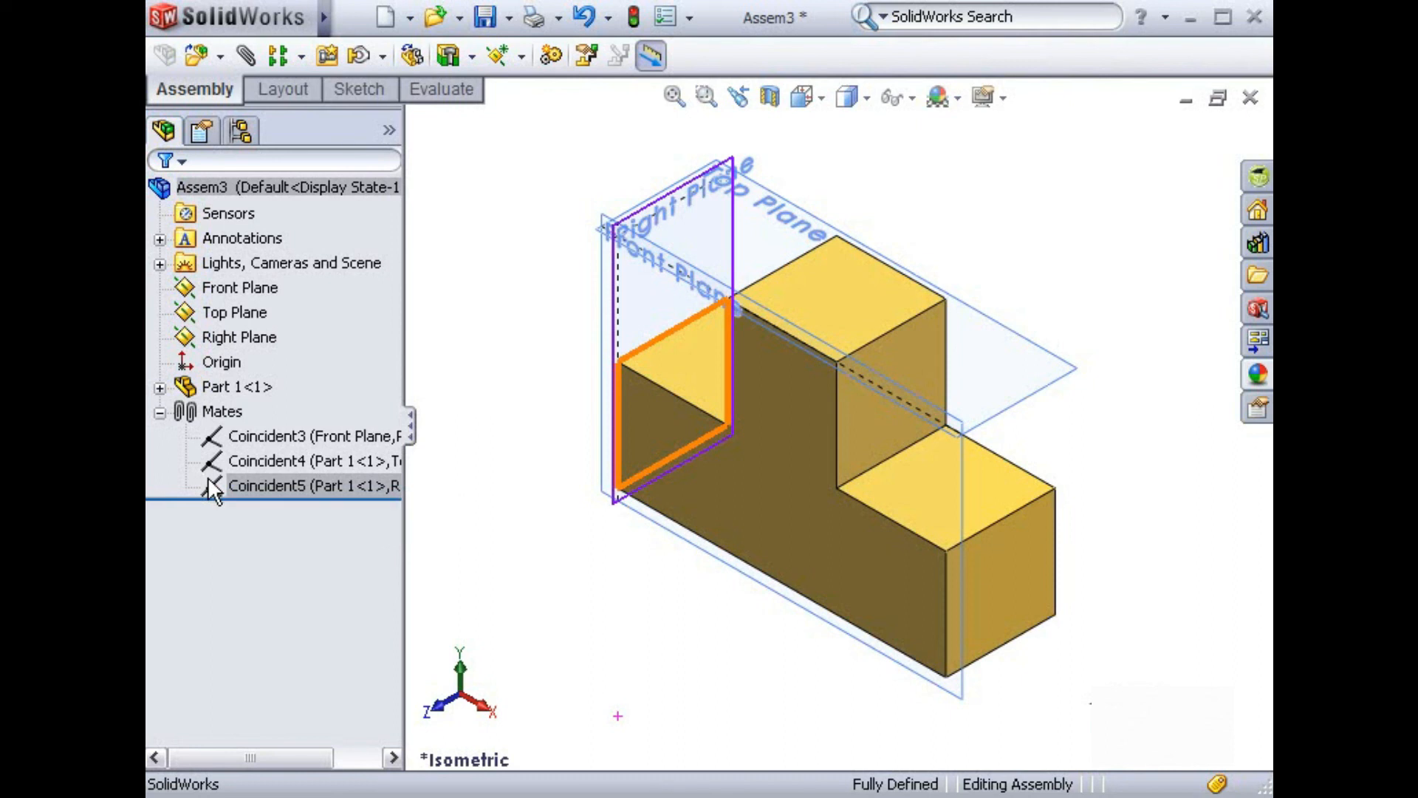
left_click(213, 439)
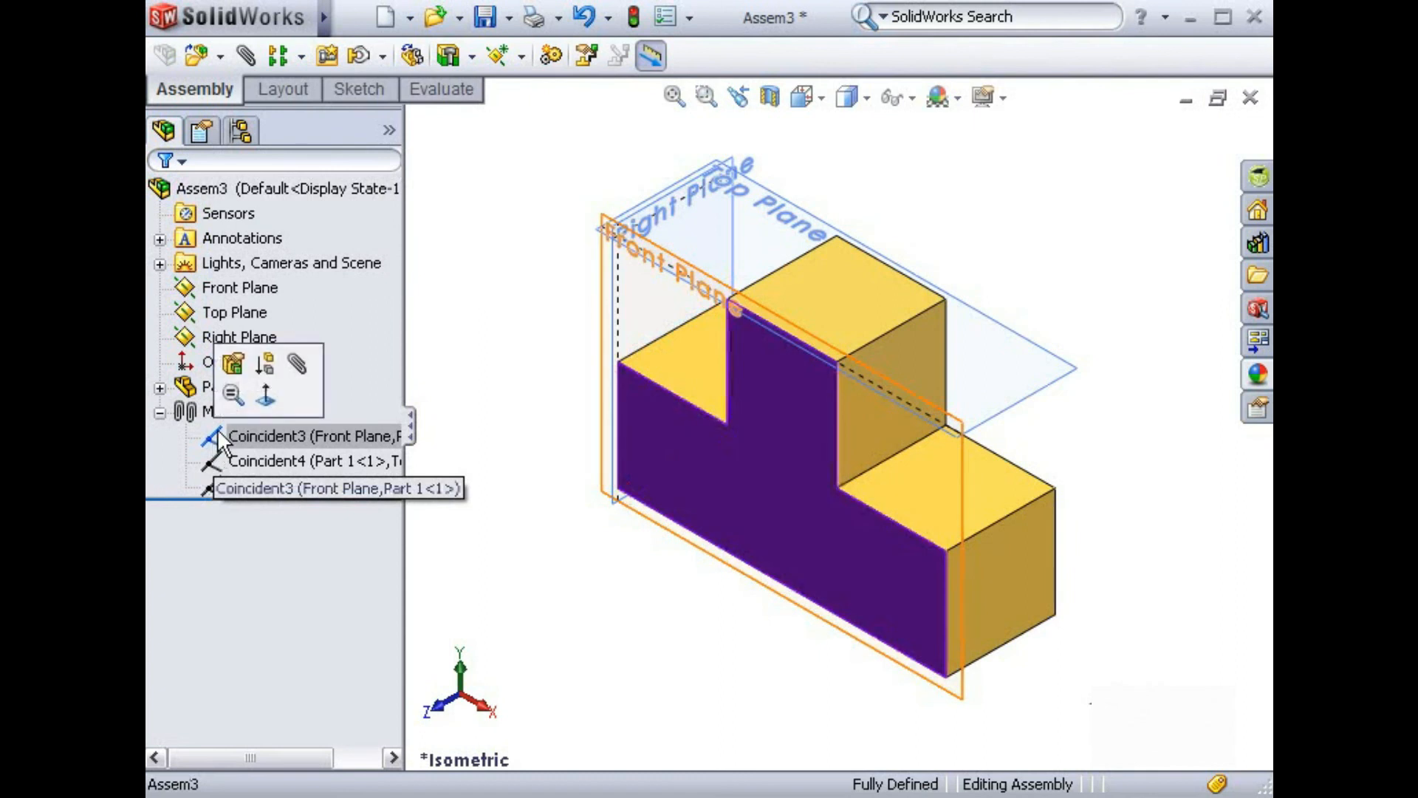
left_click(231, 364)
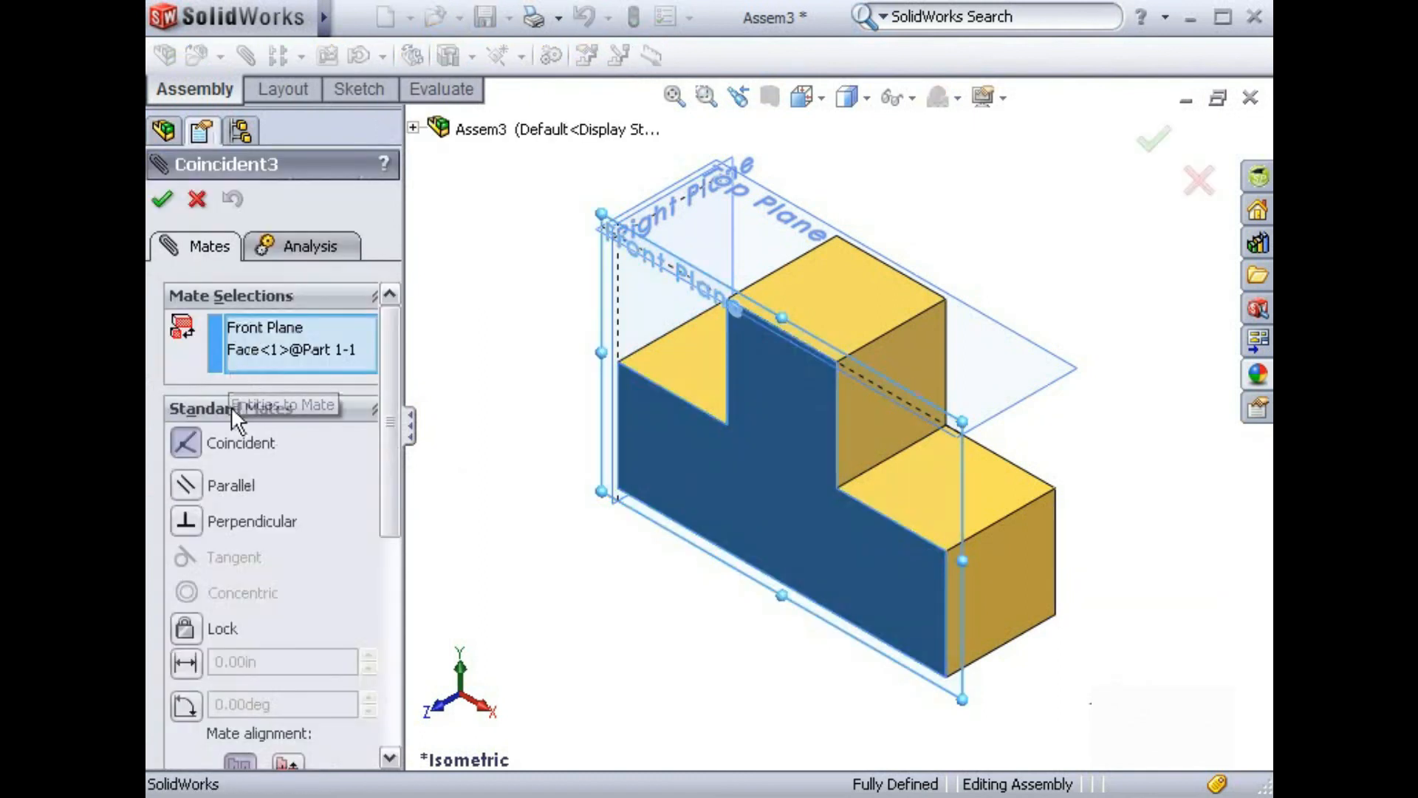